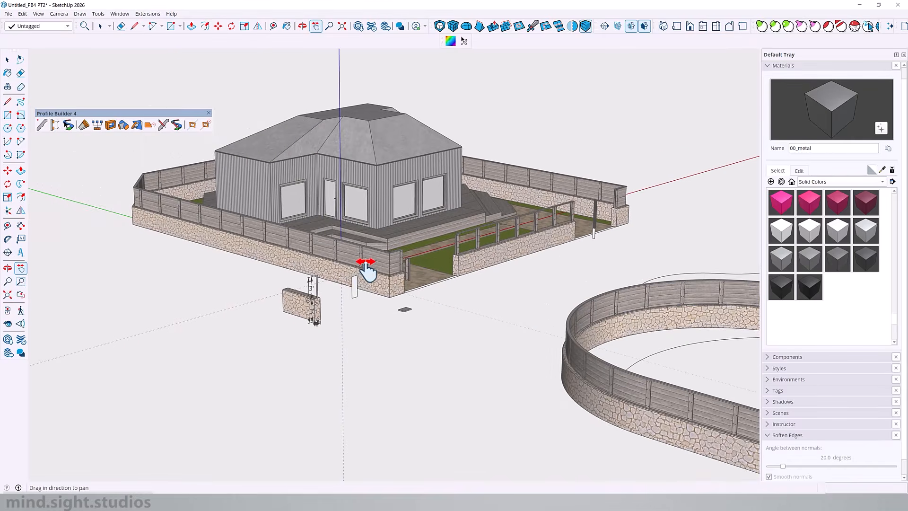
Examine the house model's stone walls, wooden fences, deck, siding and roof from several angles
scroll(365, 263, "up", 5)
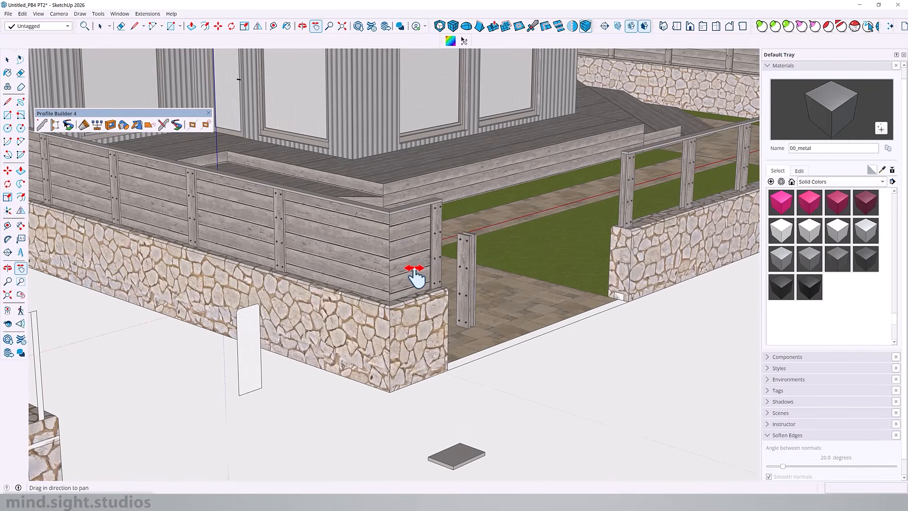
left_click_drag(420, 277, 332, 303)
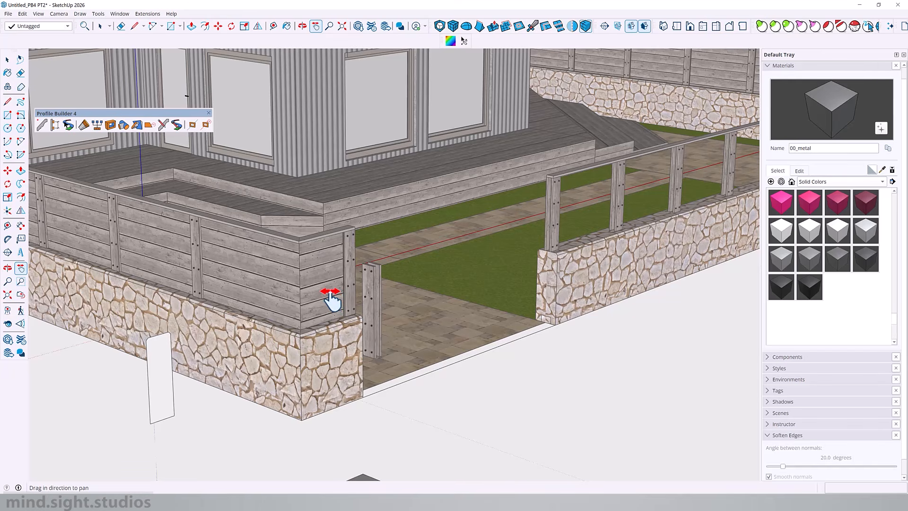
left_click_drag(332, 298, 570, 344)
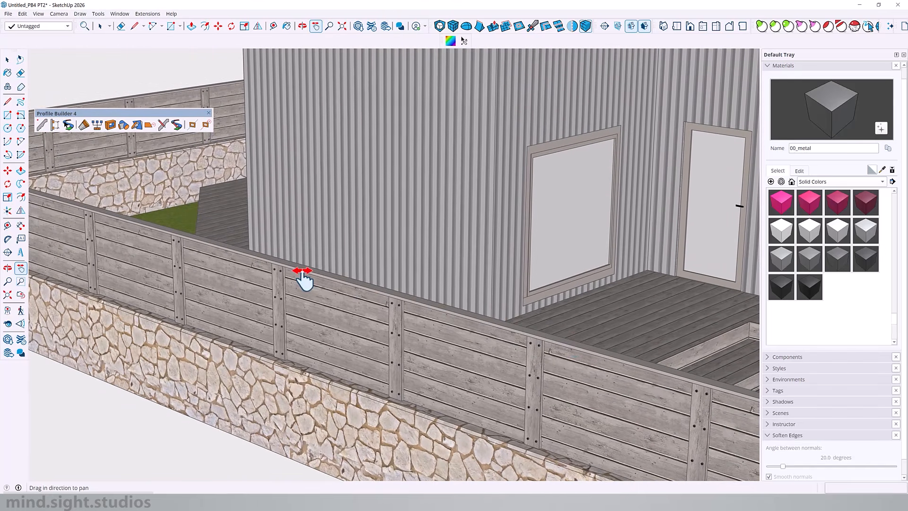
scroll(303, 278, "down", 4)
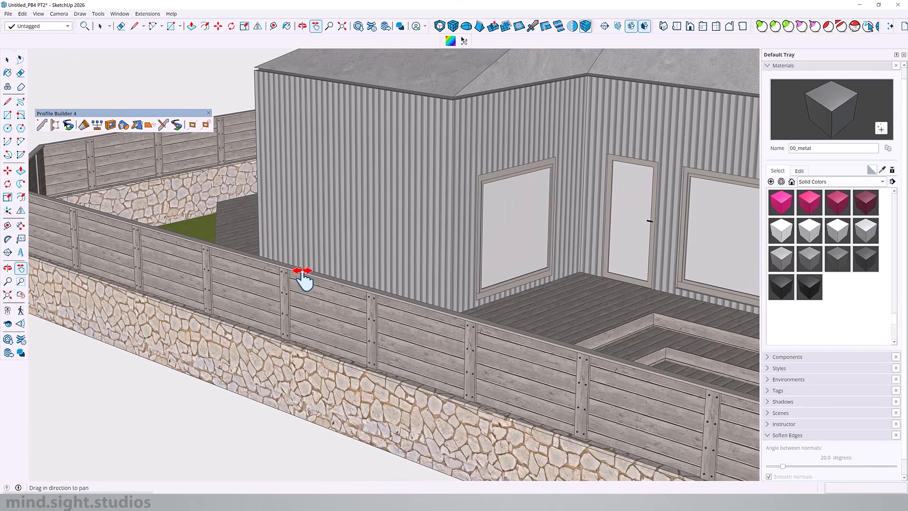
left_click_drag(365, 250, 288, 235)
left_click_drag(576, 246, 326, 354)
left_click_drag(624, 267, 392, 369)
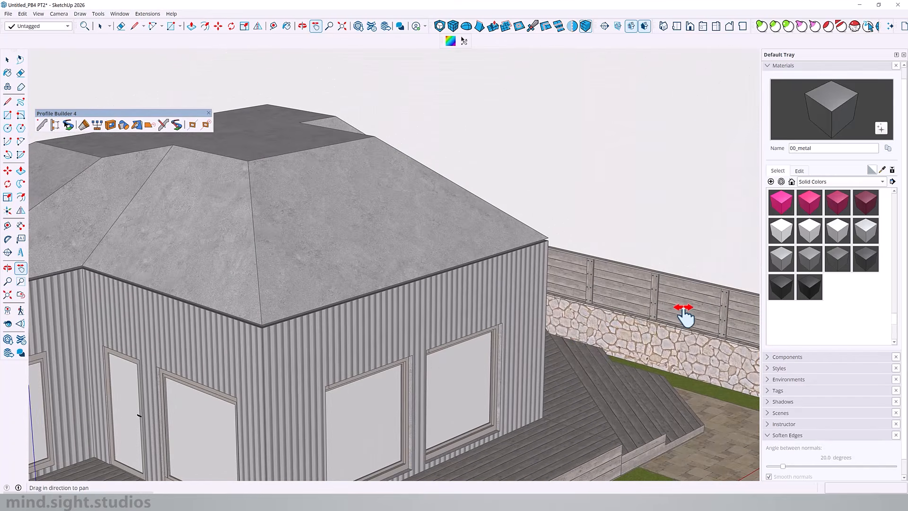
scroll(688, 312, "up", 6)
left_click_drag(694, 316, 348, 304)
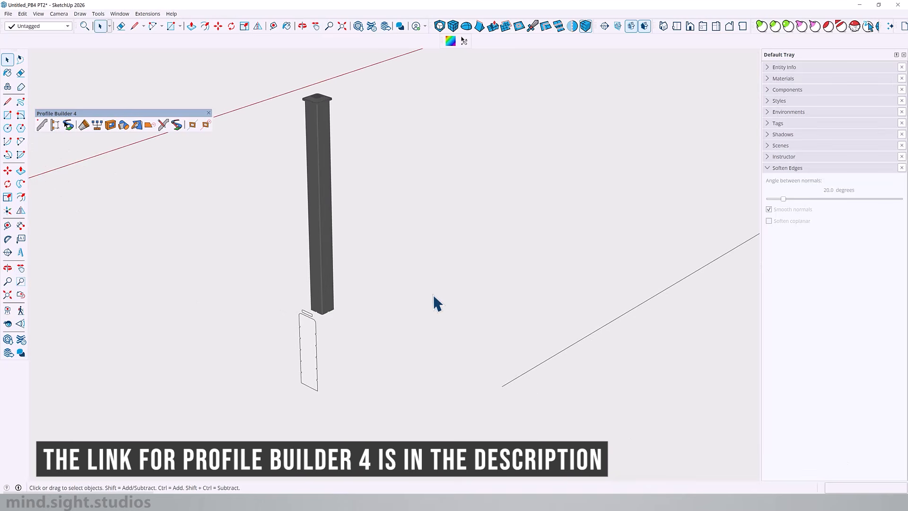
Inspect the dark metal post, the tall notched profile and the small rounded profile beneath it
left_click(324, 158)
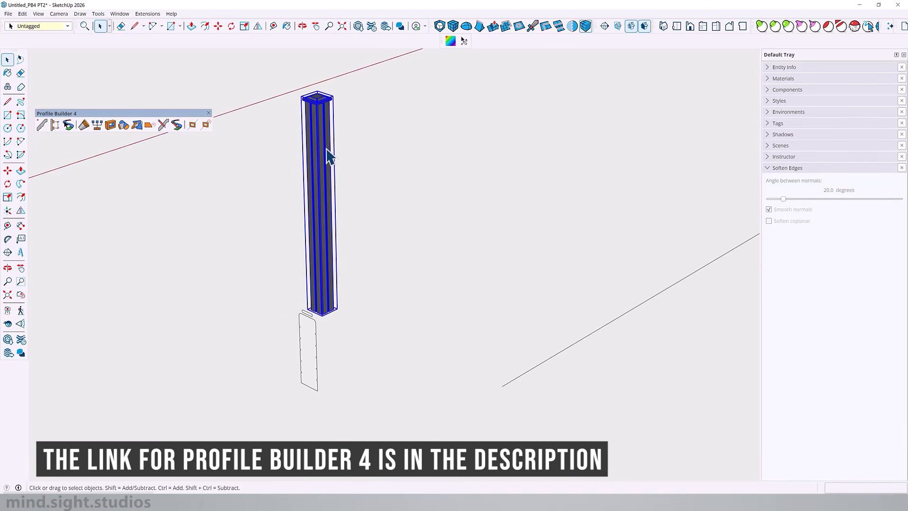
left_click(306, 331)
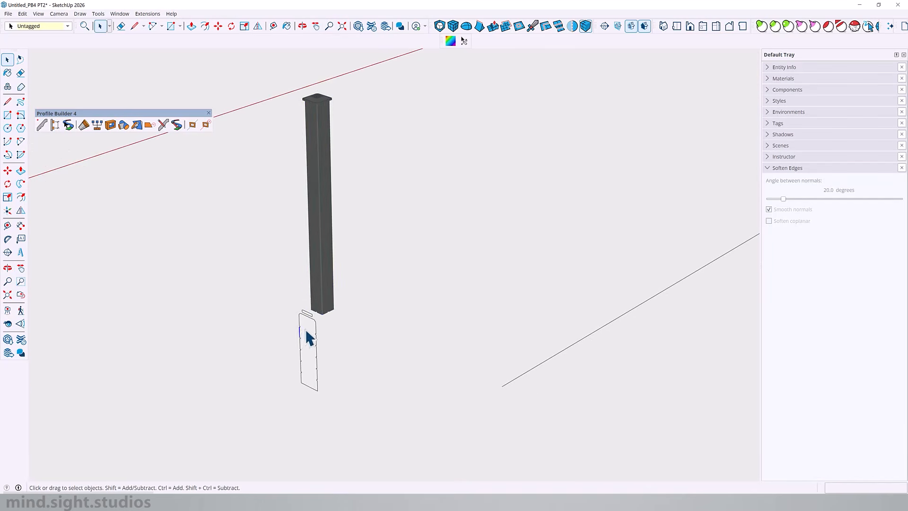
key("Delete")
scroll(308, 315, "up", 6)
left_click(308, 315)
scroll(312, 237, "down", 4)
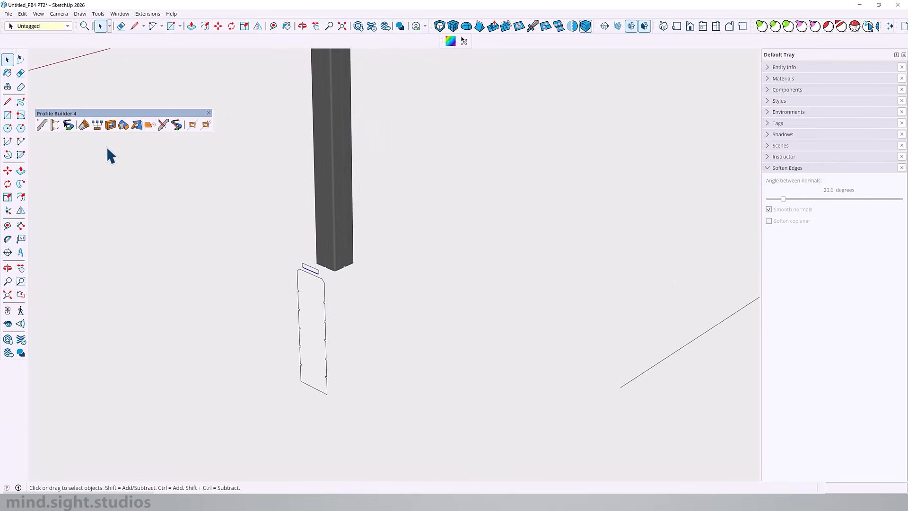
Start a new Profile Builder assembly and name it "Metal Siding Perimeter Wall"
left_click(55, 125)
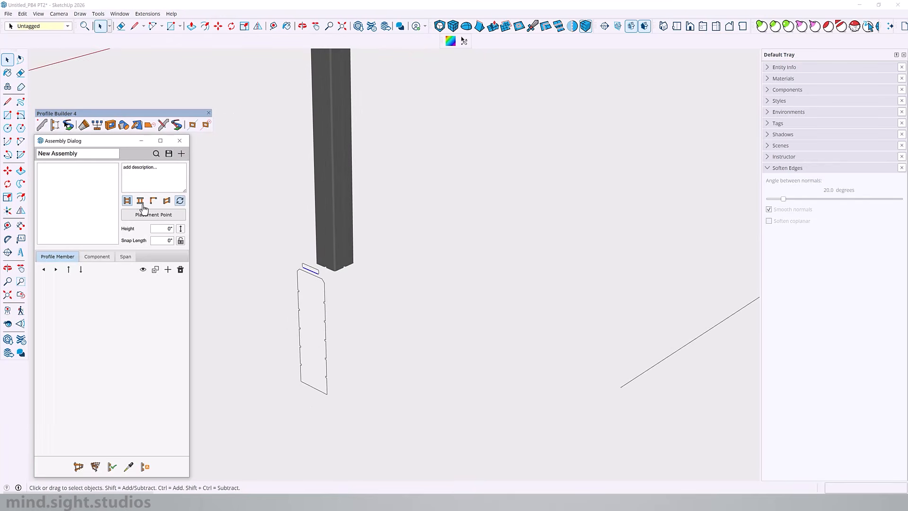
triple_click(55, 154)
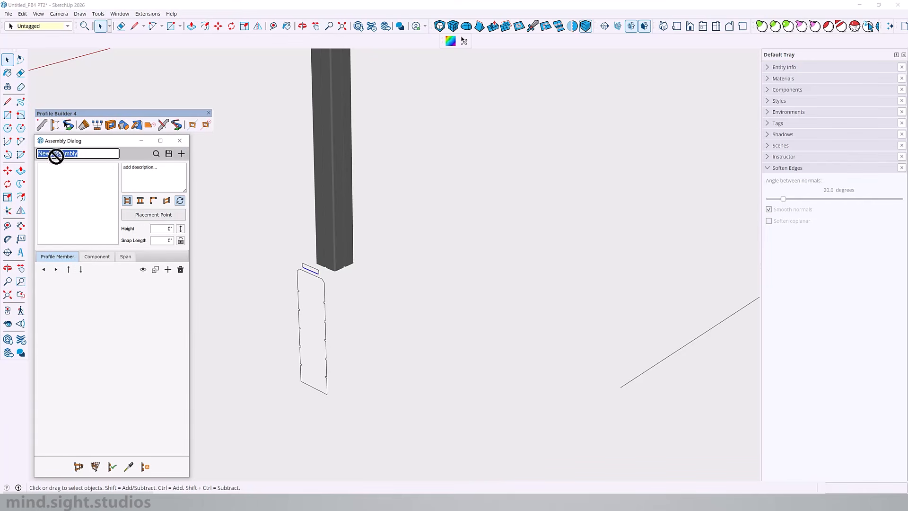
type("Metal Siding Perimet")
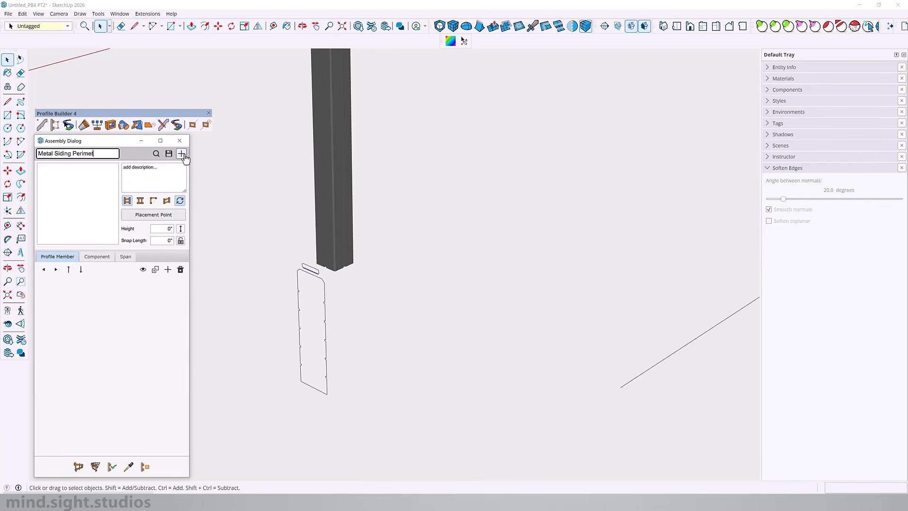
type("er Wall")
key("Return")
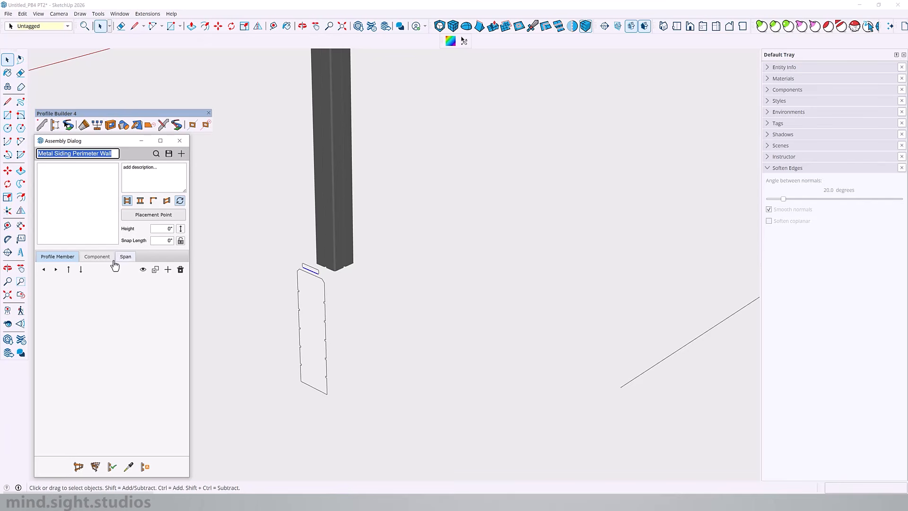
Add a profile member and create a new profile named "Metal Base" from the tall notched face
left_click(168, 270)
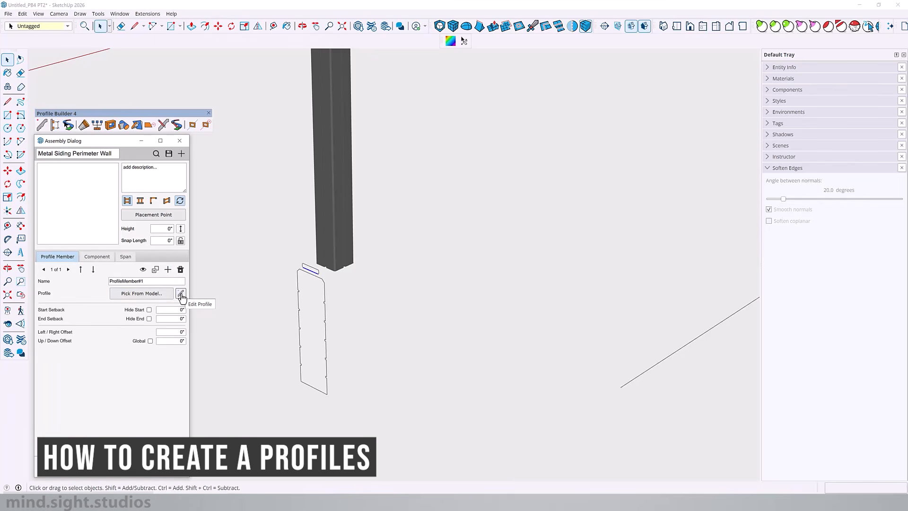
left_click(181, 294)
left_click(308, 288)
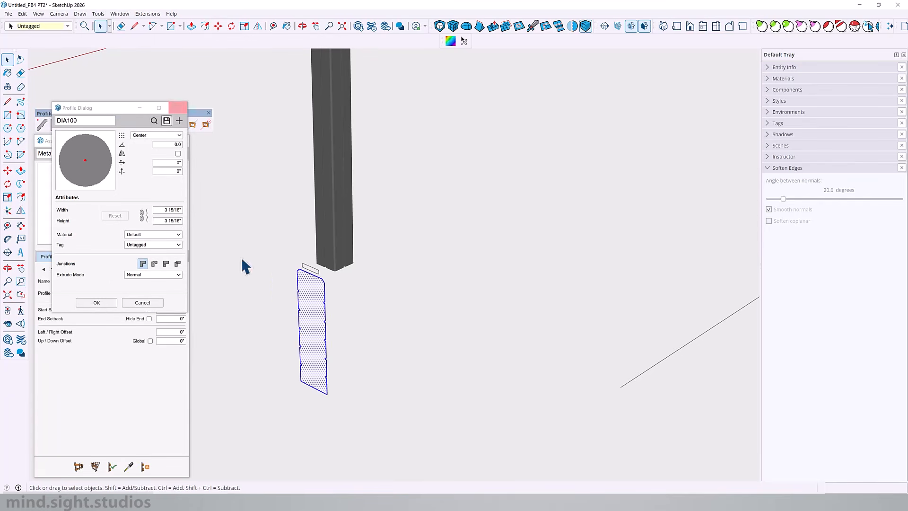
left_click(178, 120)
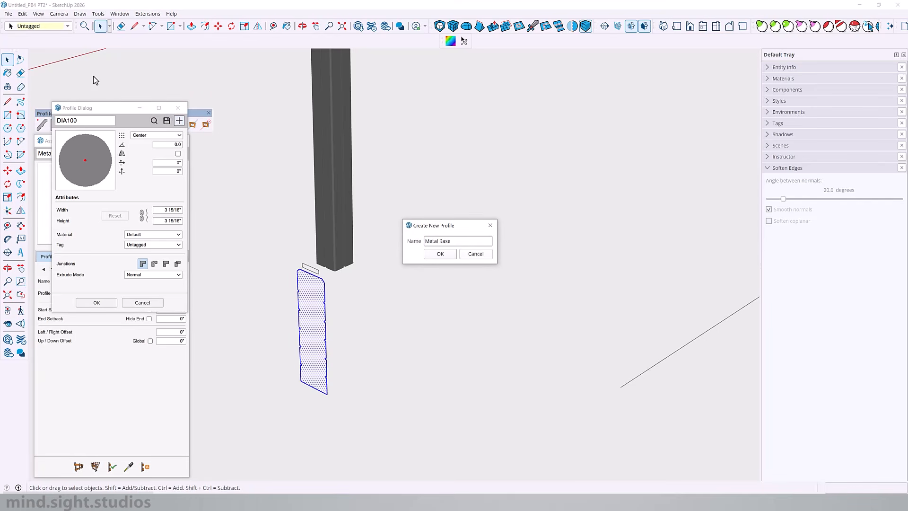
left_click(445, 254)
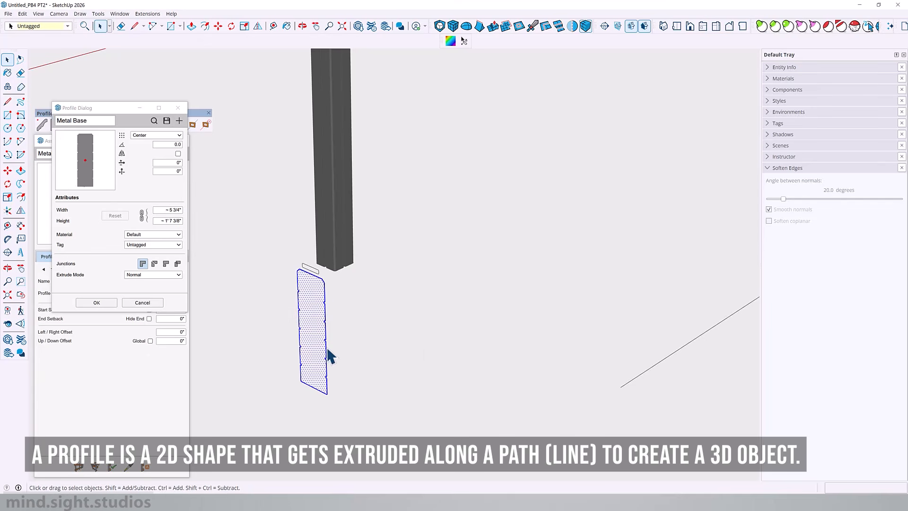
Give the Metal Base profile a Bottom-Middle placement point and the 00_metal material, and assign it to the member
left_click(156, 135)
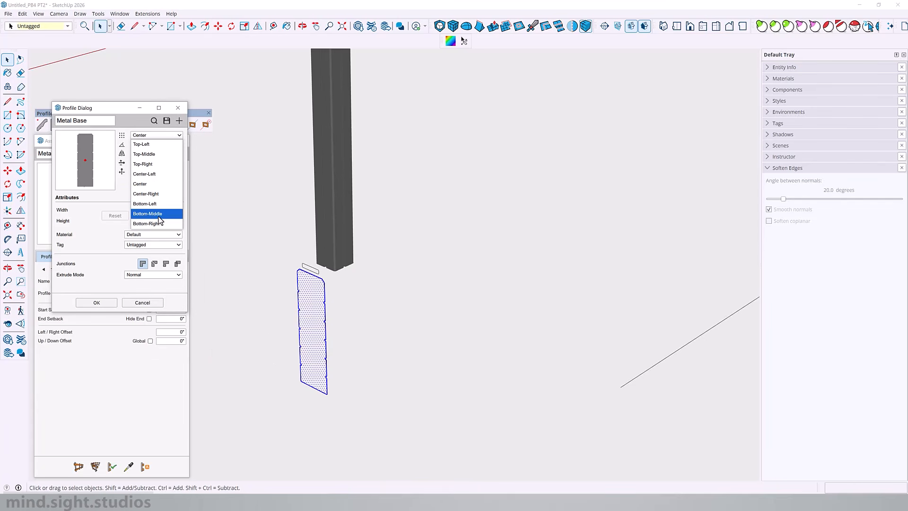
left_click(152, 214)
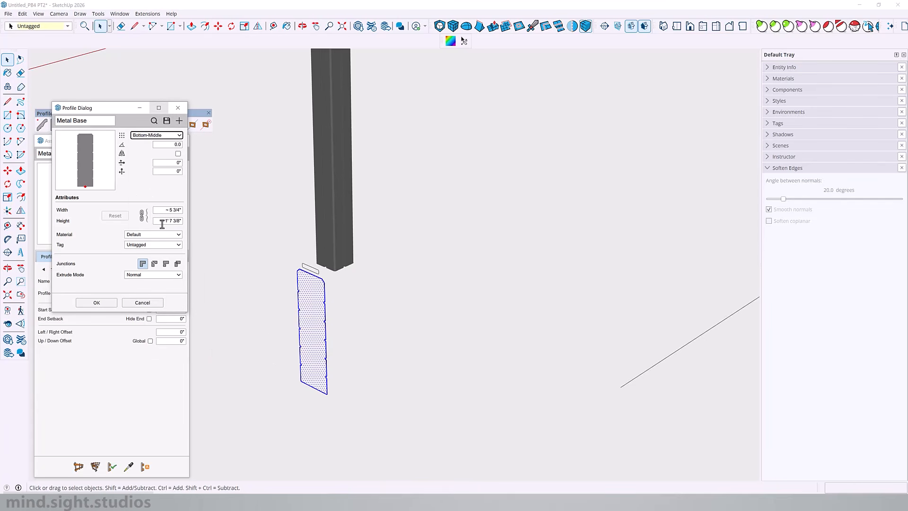
left_click(161, 235)
left_click(158, 276)
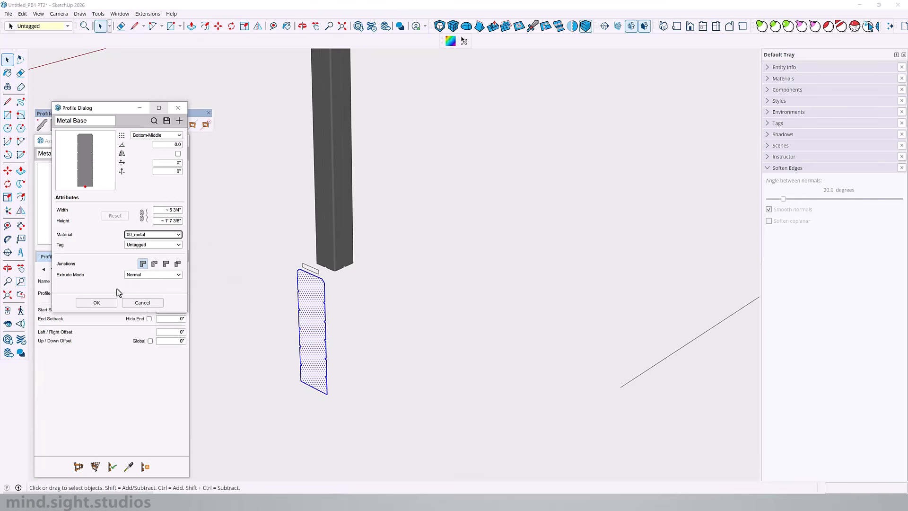
left_click(97, 303)
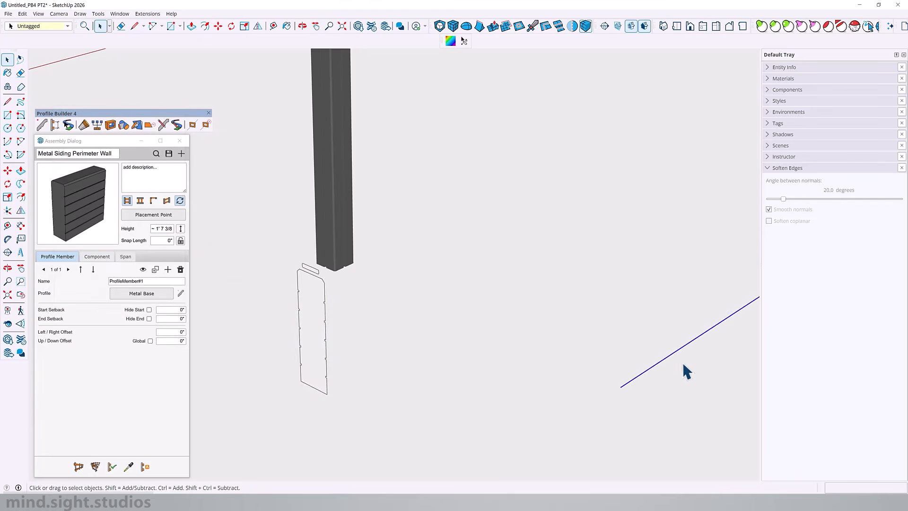
Build the assembly along the straight path line and check the resulting wall's end and grooves
scroll(457, 381, "down", 5)
left_click(94, 468)
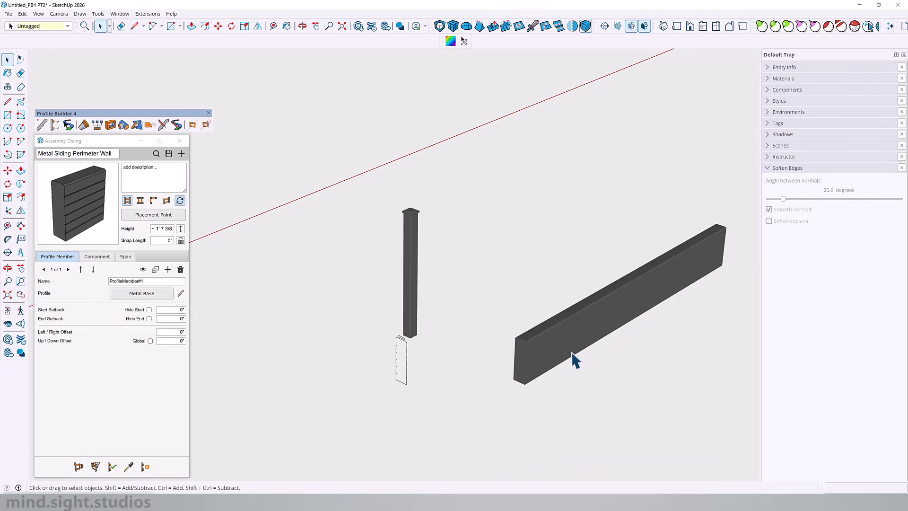
scroll(573, 362, "up", 3)
scroll(227, 379, "up", 3)
middle_click_drag(234, 385, 375, 157)
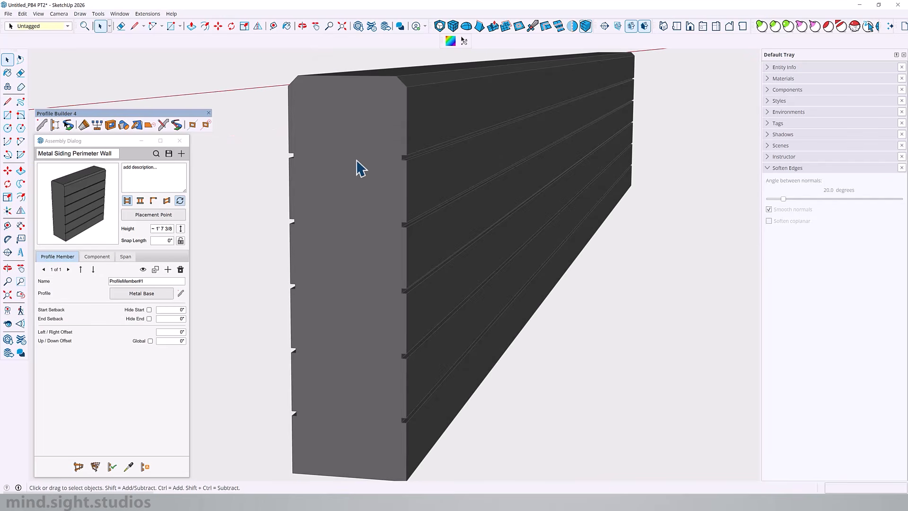
scroll(552, 211, "down", 4)
middle_click_drag(553, 209, 404, 218)
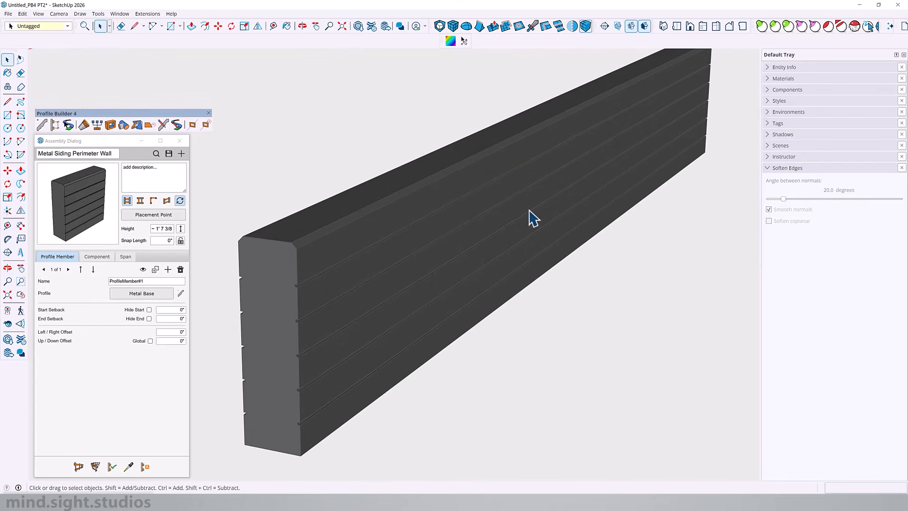
scroll(623, 189, "down", 3)
Rename the first profile member "00_Metal Base" and apply the assembly changes to the built wall
triple_click(151, 281)
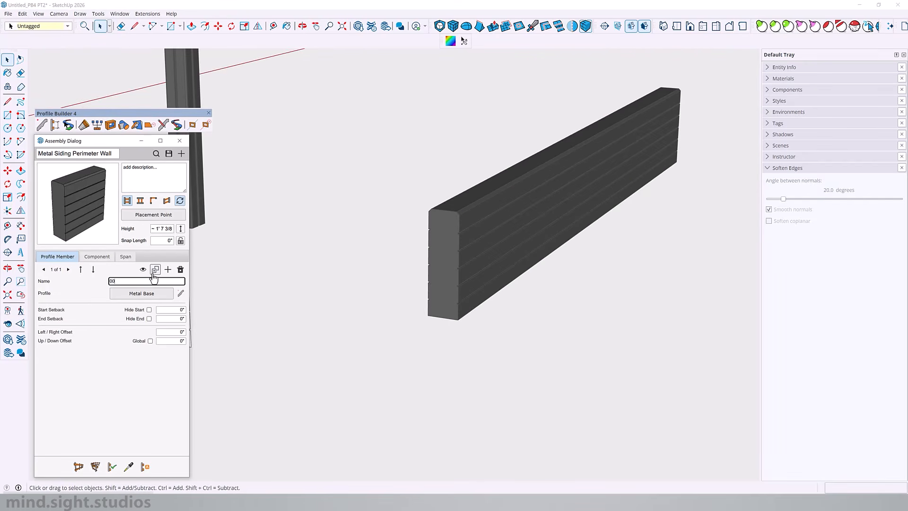
type("00_Metal Base")
left_click(113, 467)
scroll(372, 398, "down", 2)
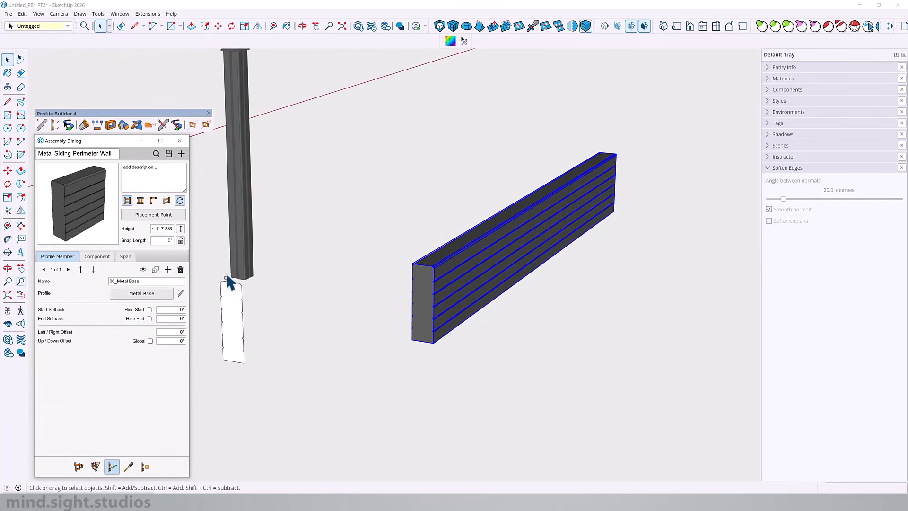
Add a second profile member to the assembly and name it "Metal Siding"
left_click(169, 271)
triple_click(134, 280)
type("Metal Siding")
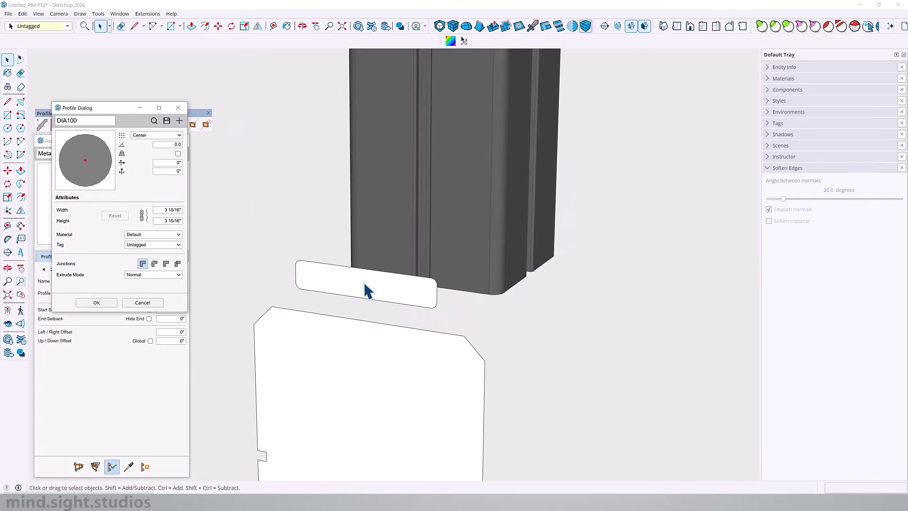
Create a "Metal Siding" profile from the small rounded face with the 00_metal material, and apply it to the wall
double_click(365, 284)
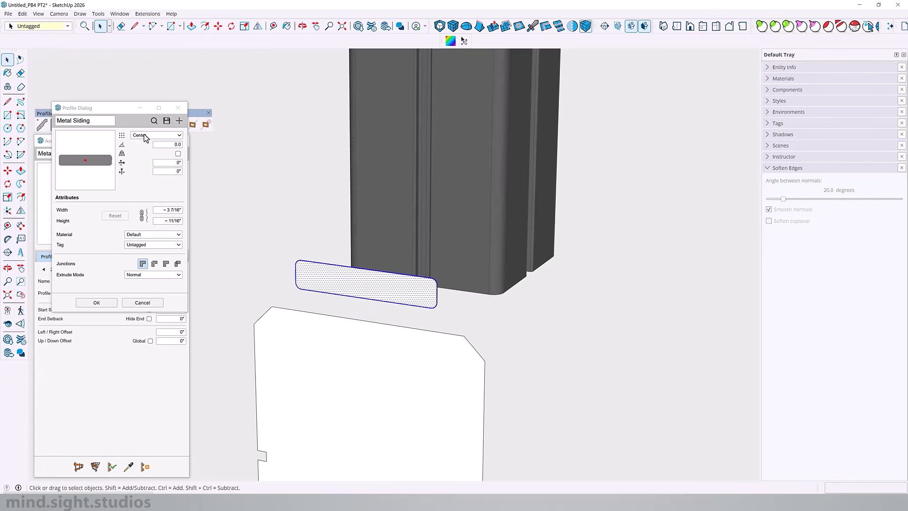
left_click(156, 234)
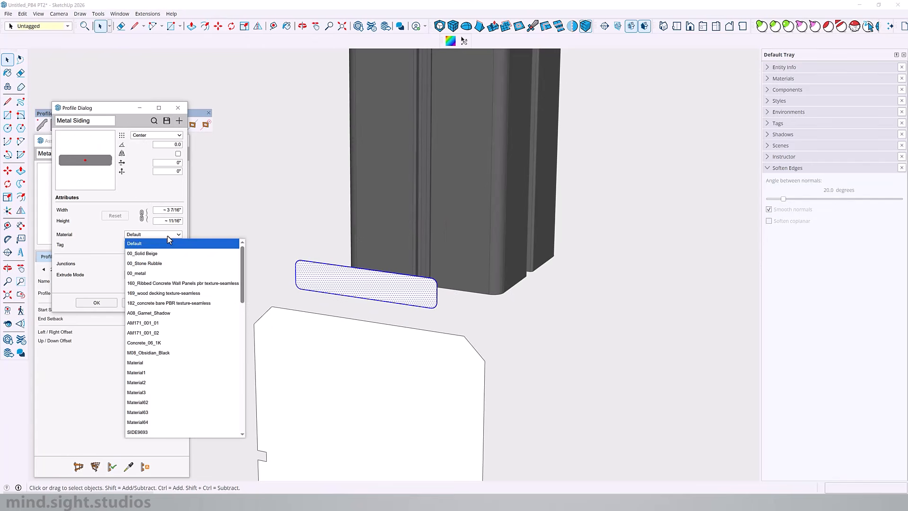
left_click(155, 273)
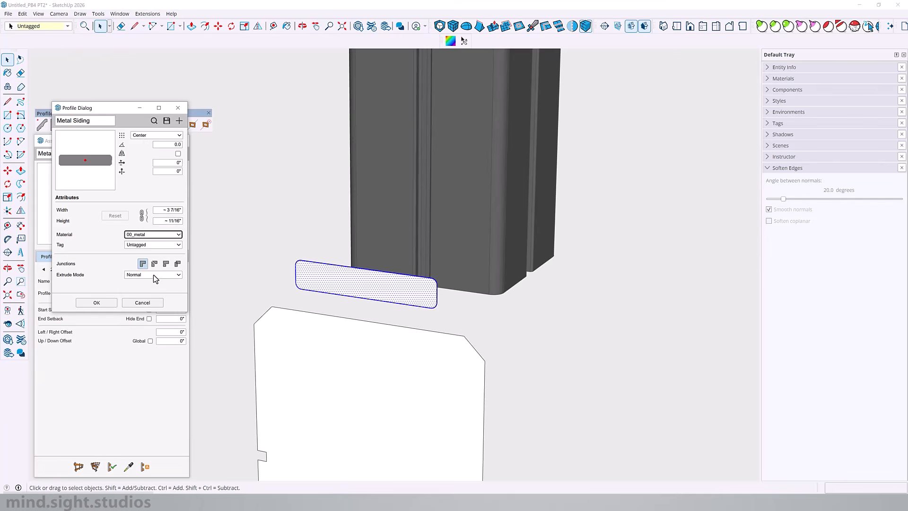
left_click(96, 303)
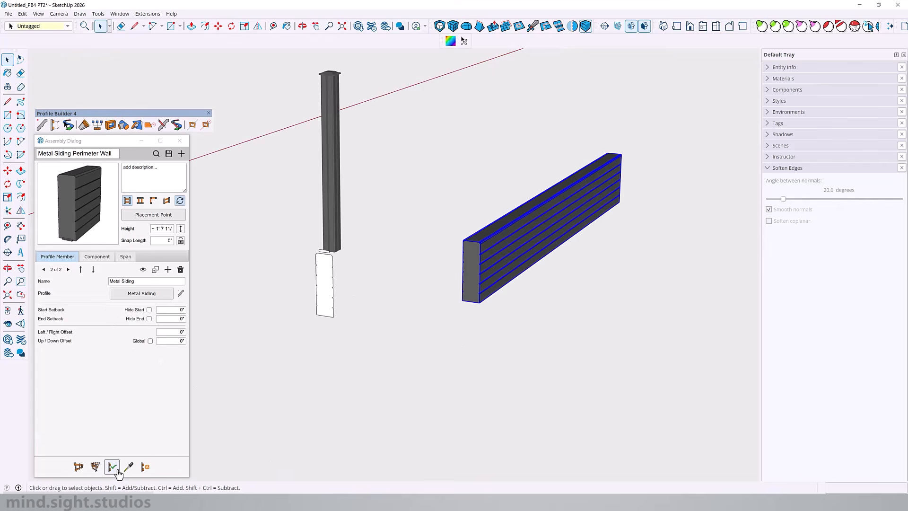
left_click(117, 470)
Raise the Metal Siding member above the base by setting its up/down offset to 1' 10"
scroll(512, 300, "up", 6)
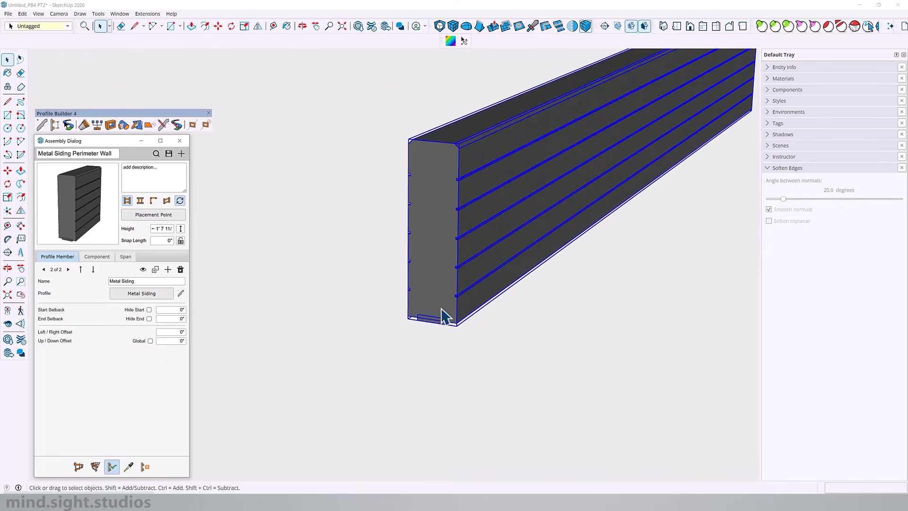
scroll(445, 316, "up", 4)
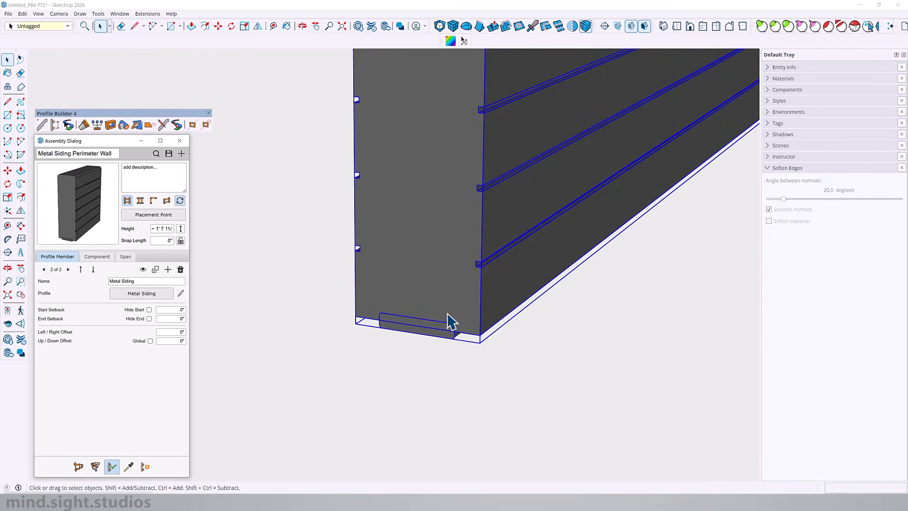
key("l")
scroll(460, 321, "down", 2)
left_click(470, 337)
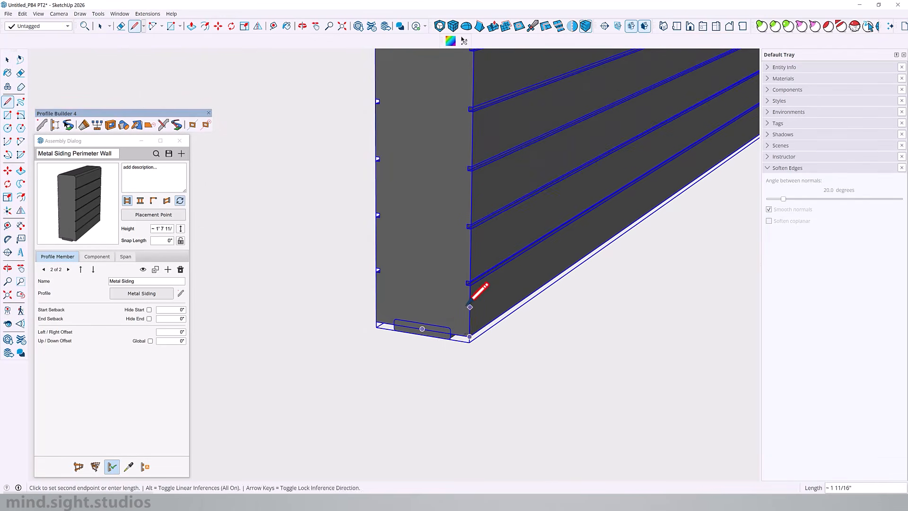
scroll(470, 305, "down", 4)
scroll(471, 147, "up", 3)
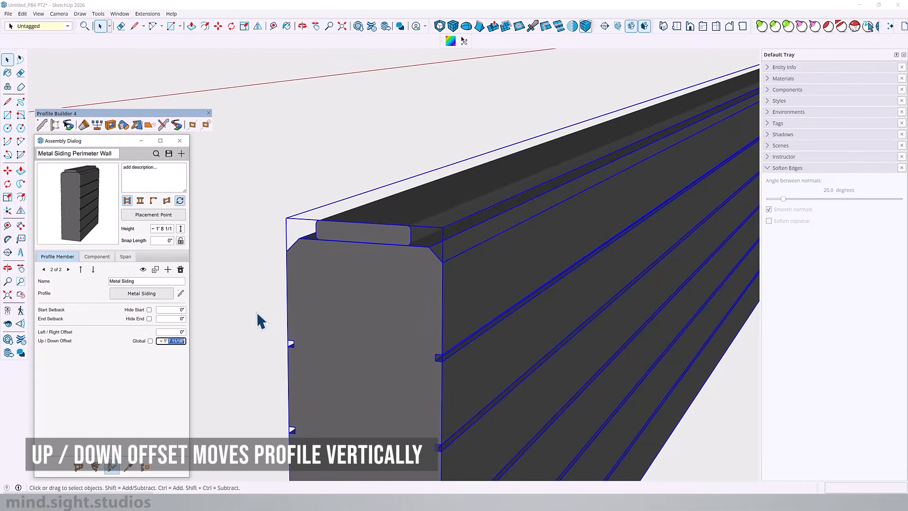
type("10")
key("Return")
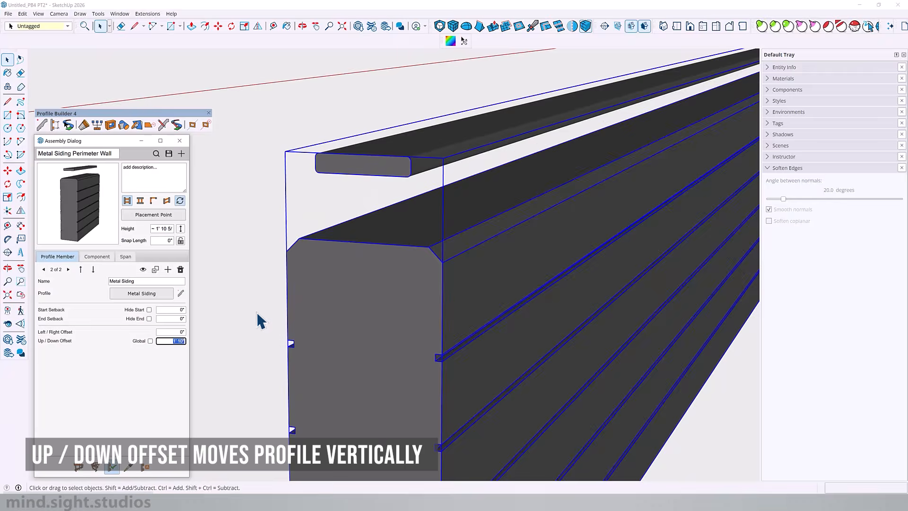
scroll(382, 236, "down", 6)
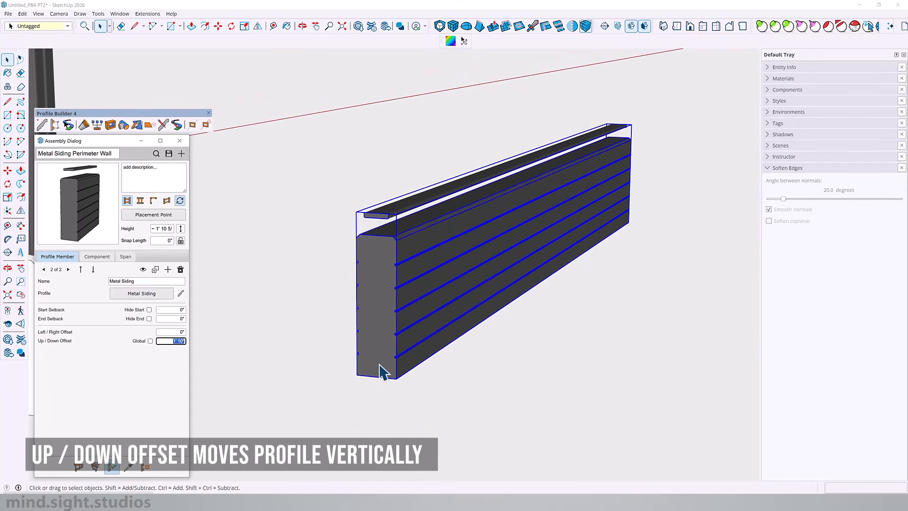
Examine the underside of the metal post and open the component to check where its axes are located
scroll(390, 194, "up", 4)
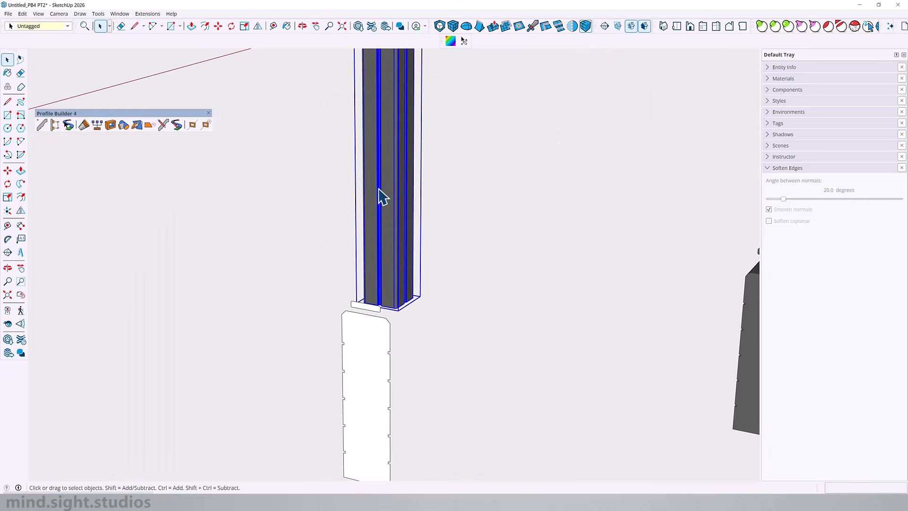
middle_click_drag(379, 189, 246, 191)
key("h")
scroll(379, 266, "up", 2)
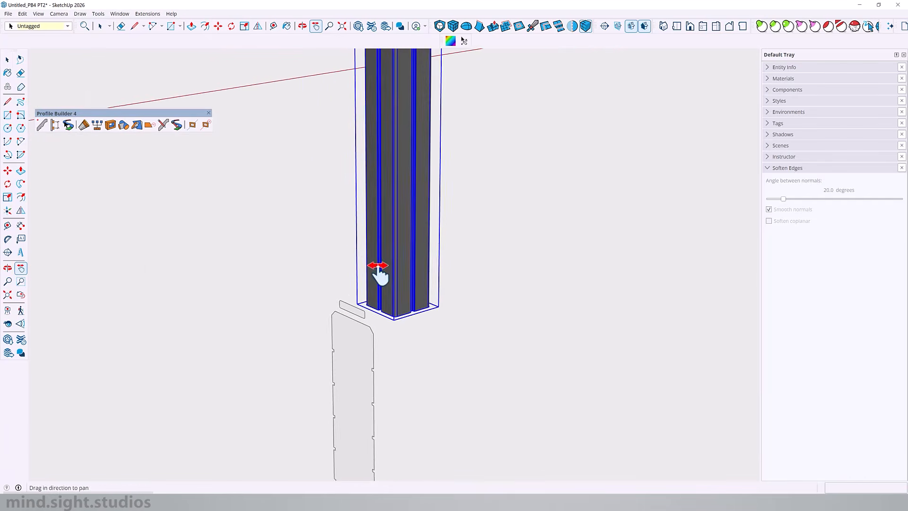
scroll(378, 270, "up", 6)
key("o")
left_click_drag(376, 137, 399, 181)
key("h")
left_click_drag(440, 326, 451, 179)
scroll(445, 316, "up", 5)
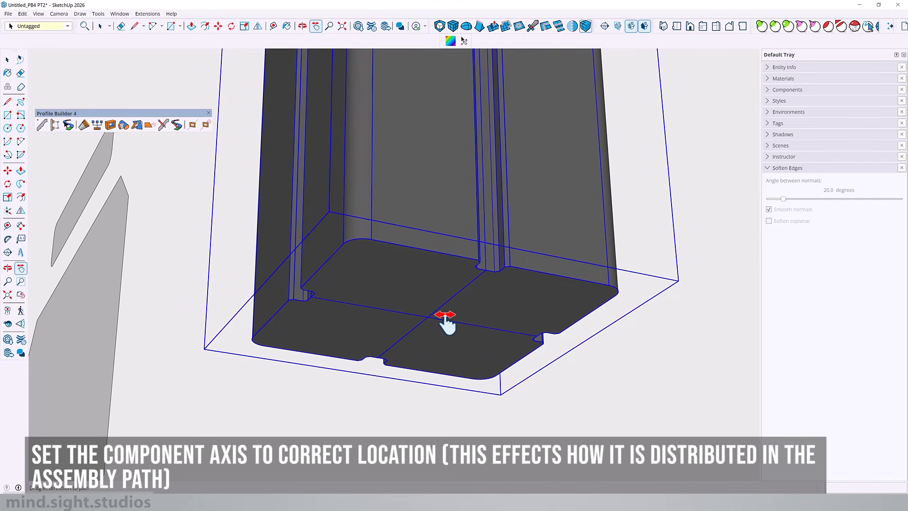
key("o")
left_click_drag(432, 311, 447, 309)
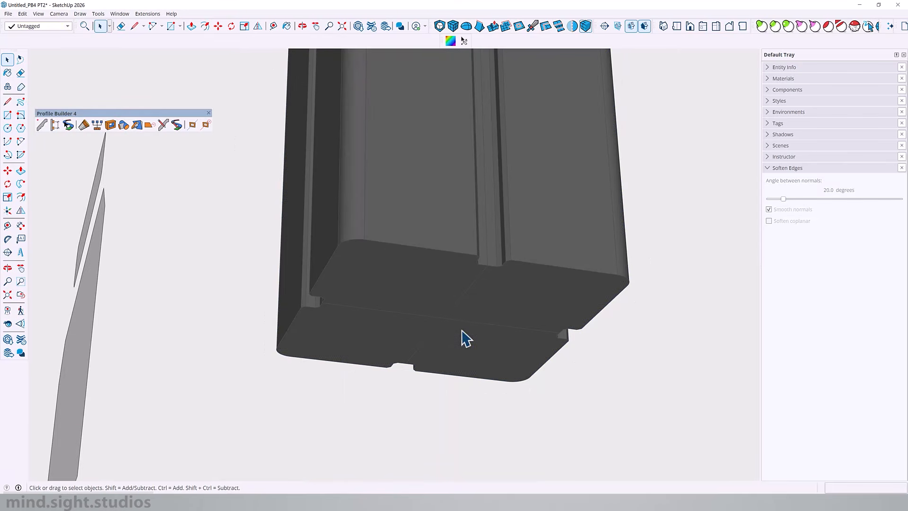
middle_click_drag(465, 338, 447, 327)
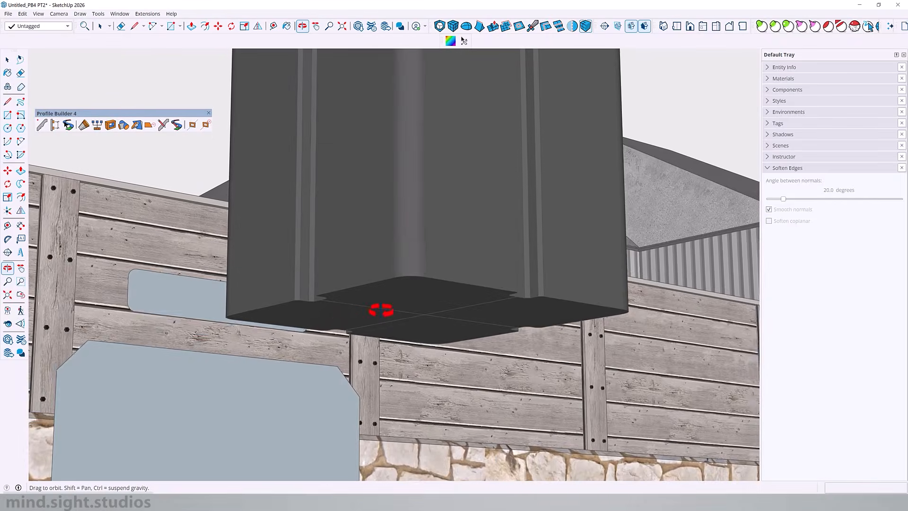
middle_click_drag(376, 308, 492, 284)
left_click(492, 284)
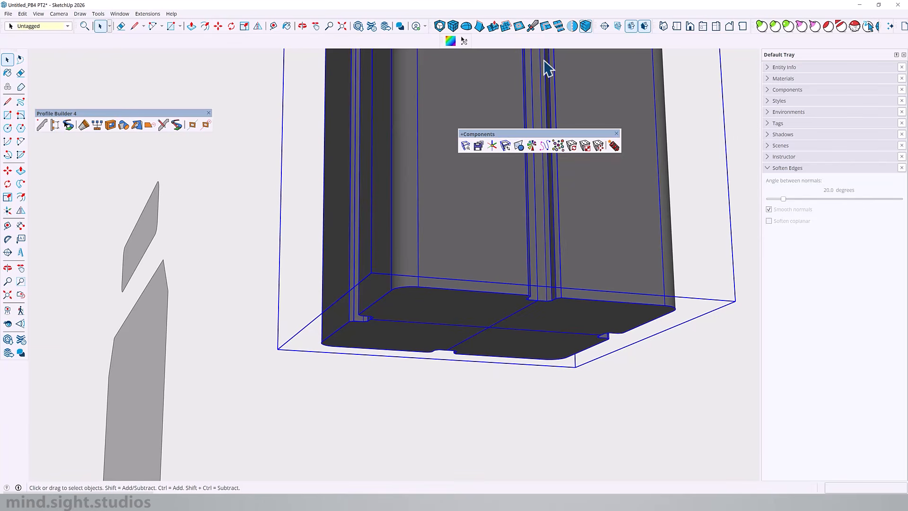
Relocate the metal post's component axes to the centre of its base with Change Axes+
left_click(491, 146)
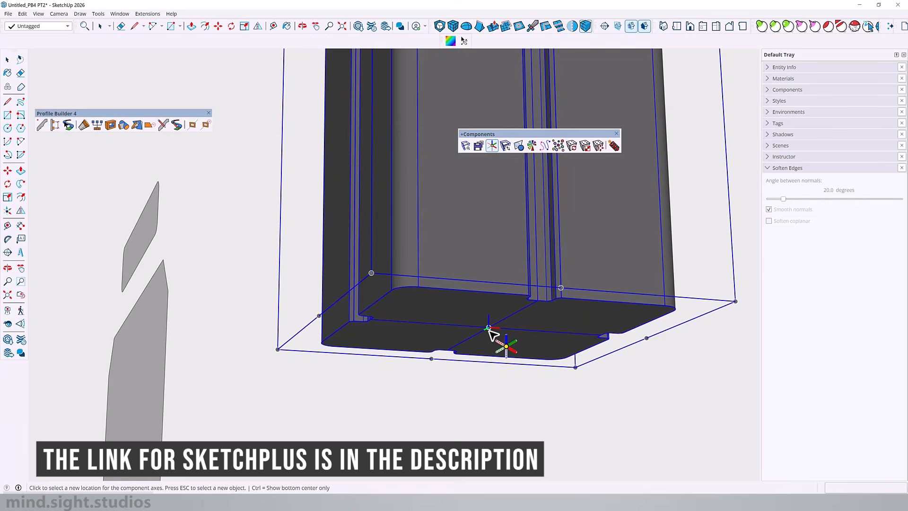
middle_click_drag(492, 328, 521, 310)
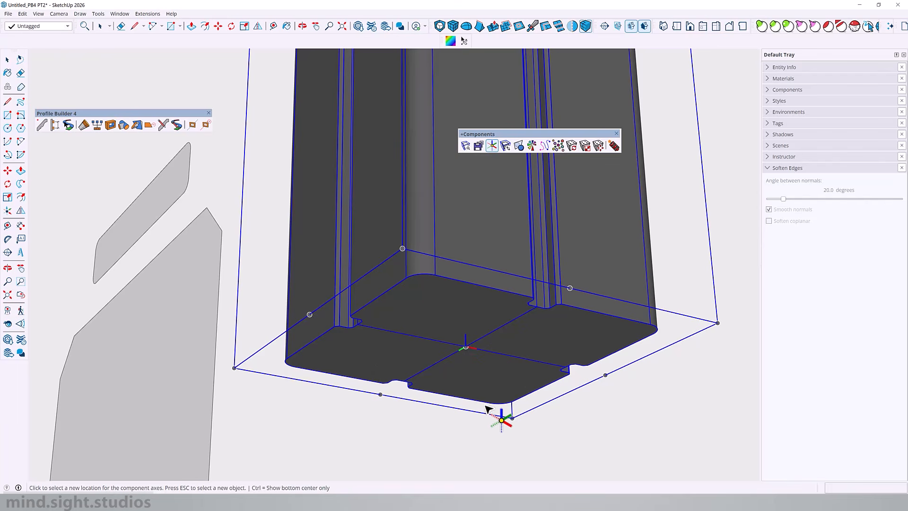
left_click(476, 348)
middle_click_drag(476, 318, 511, 405)
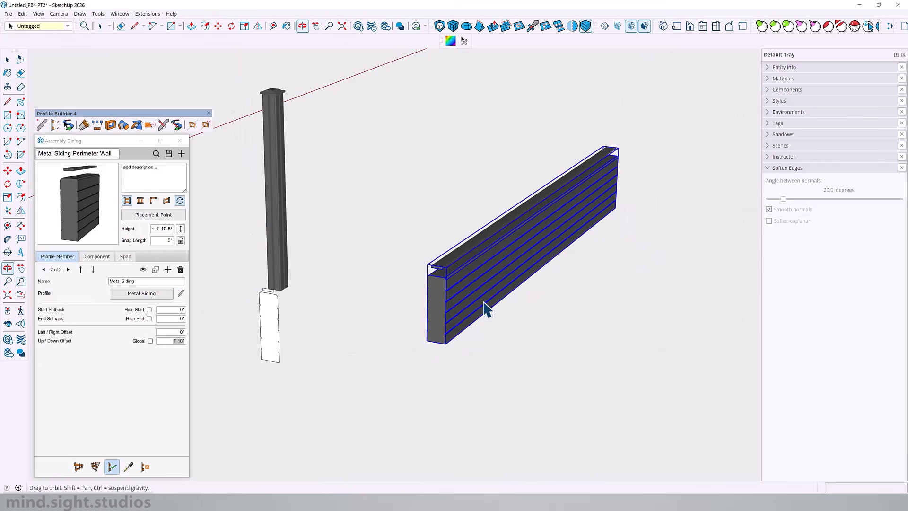
middle_click_drag(487, 310, 450, 300)
Add a component member to the assembly using the "post 1" component from the model, and name it "Metal Post"
left_click(257, 170)
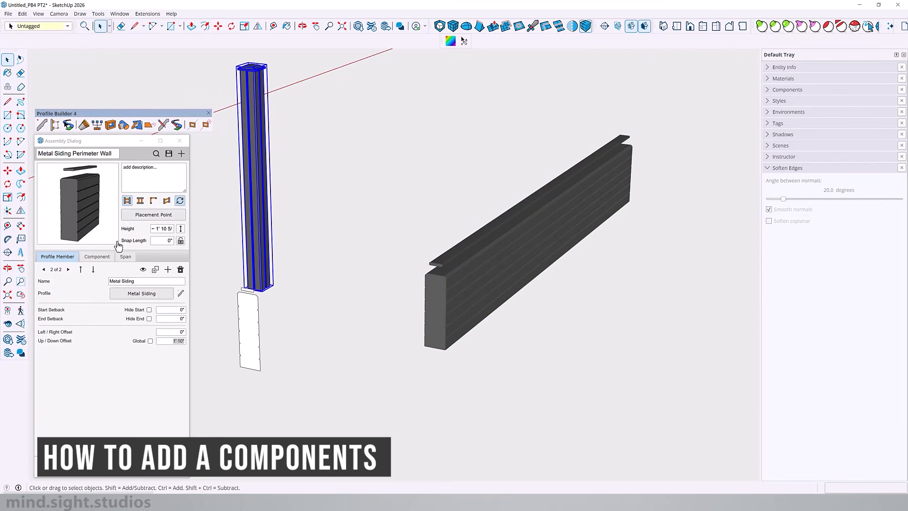
left_click(97, 257)
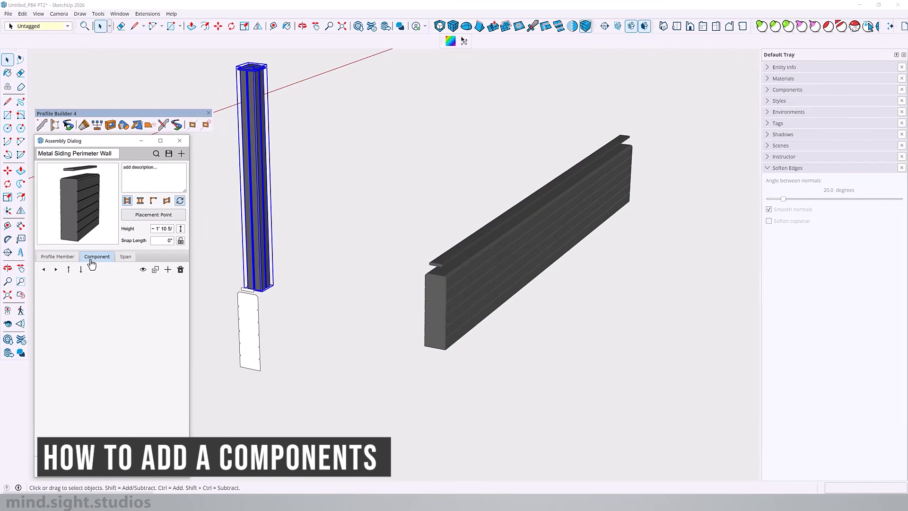
left_click(168, 270)
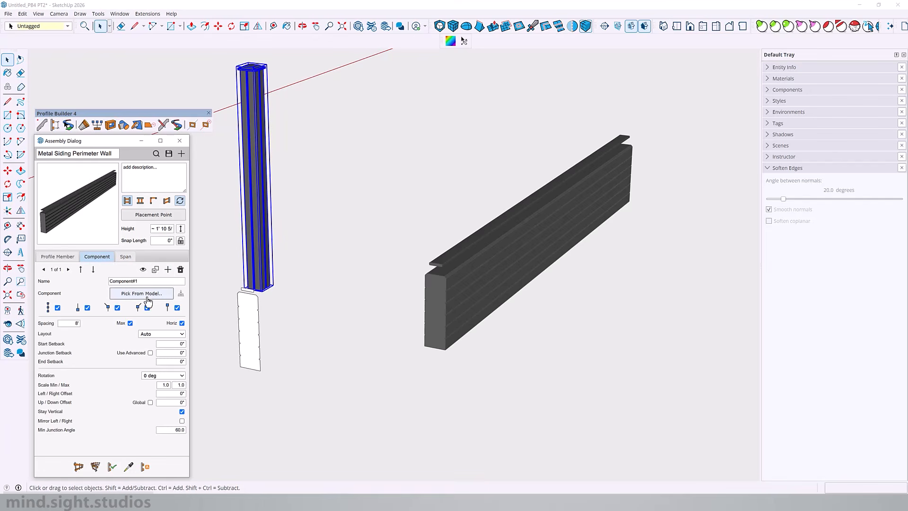
left_click(148, 294)
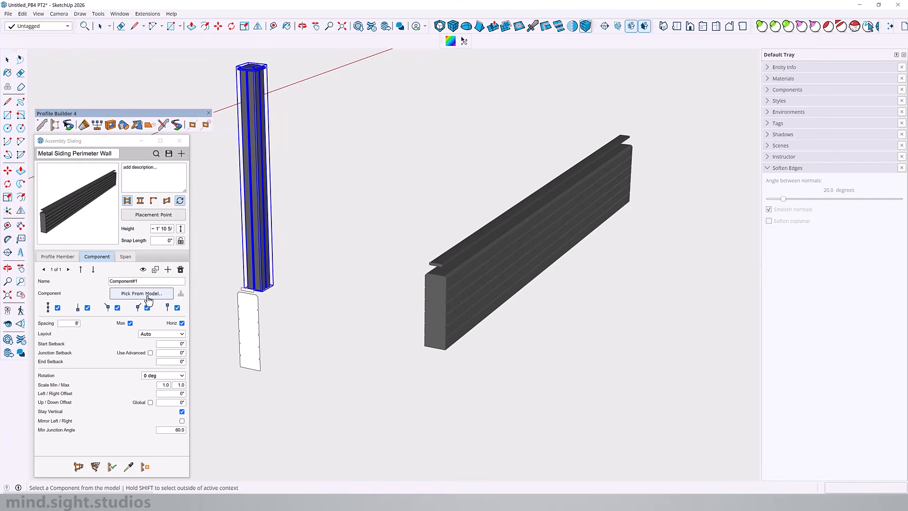
left_click(260, 210)
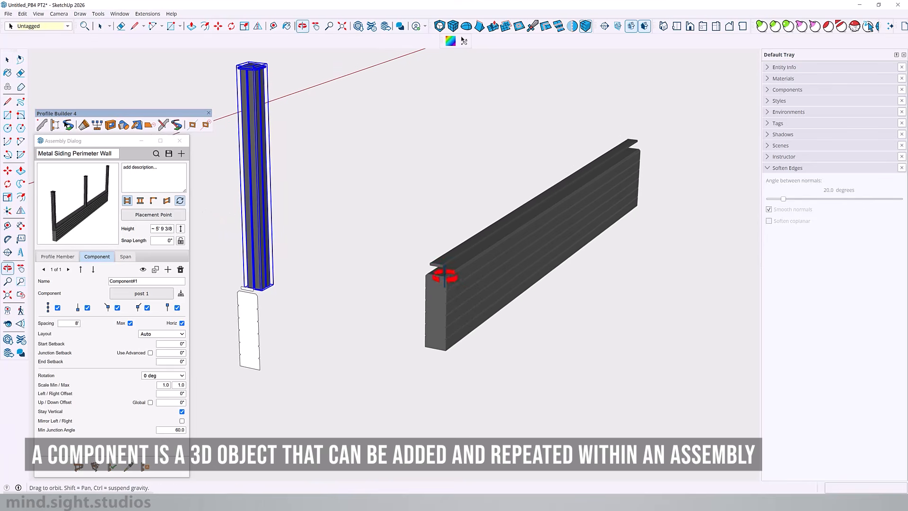
triple_click(168, 281)
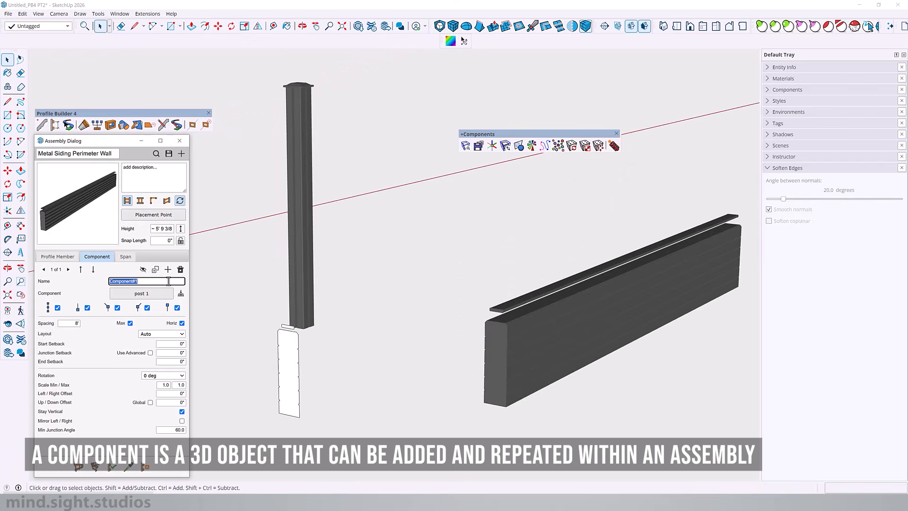
type("Metal Post")
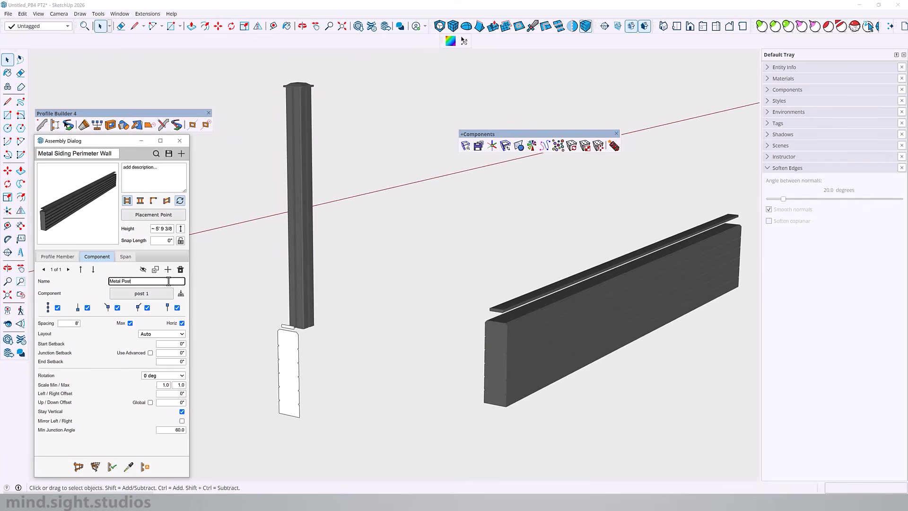
Turn on the Metal Post member's visibility and apply the assembly changes to the built wall
left_click(501, 395)
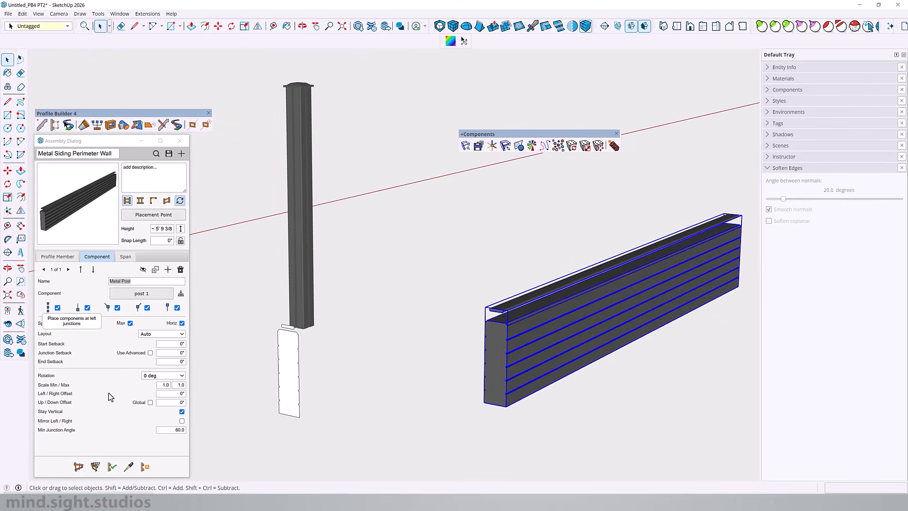
left_click(111, 467)
left_click(143, 269)
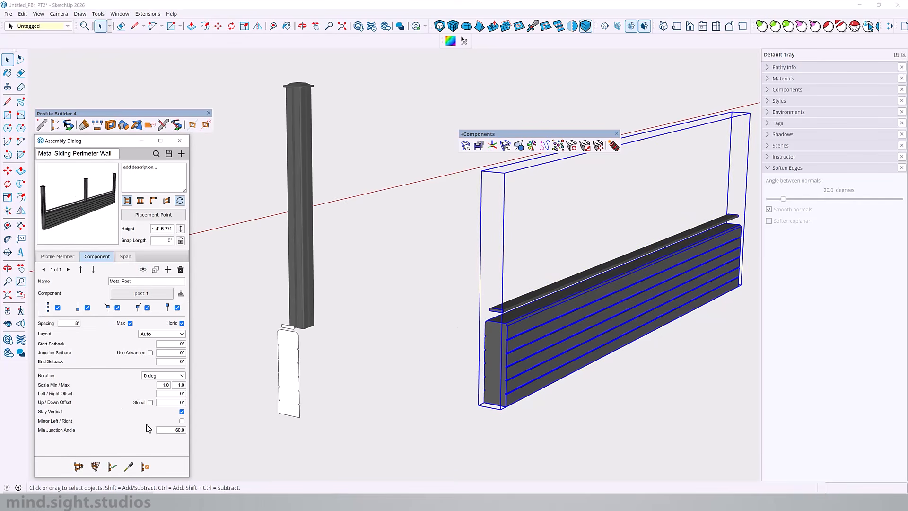
left_click(112, 468)
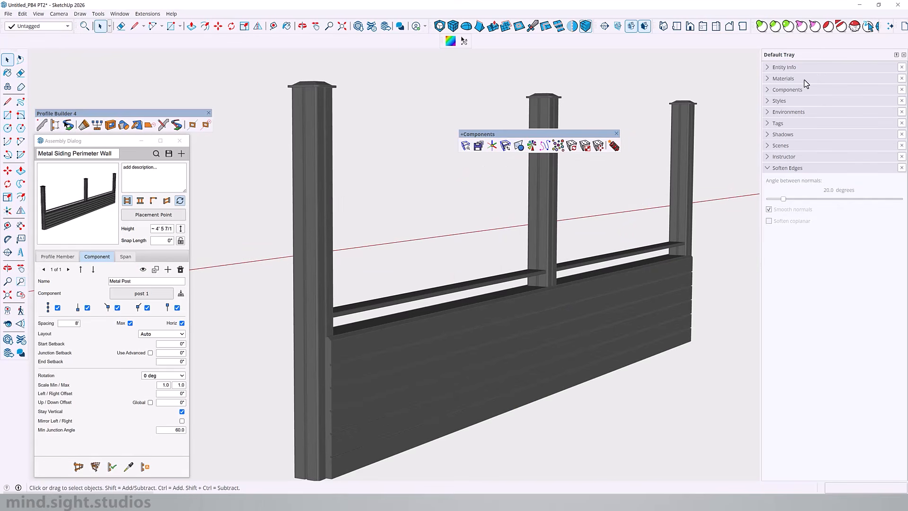
Lighten the 00_metal material by raising its HSB brightness to about 66
left_click(787, 78)
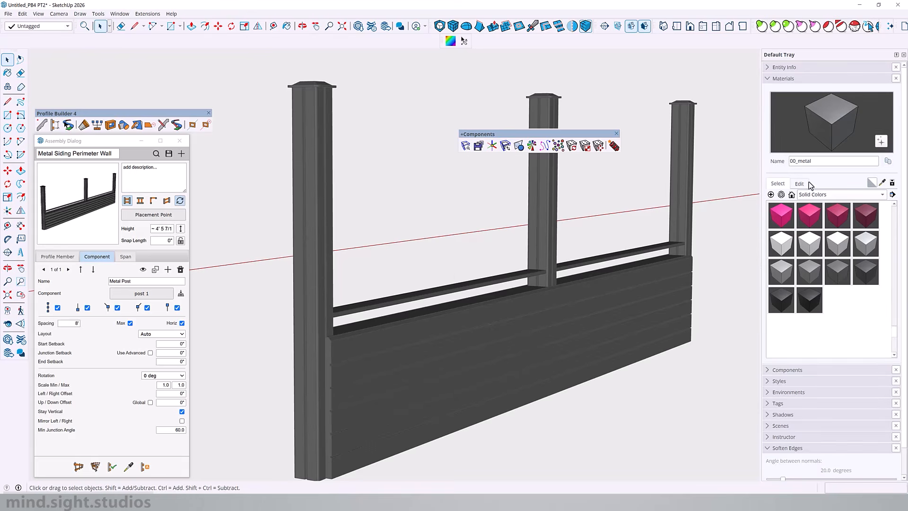
left_click(807, 184)
left_click_drag(817, 249, 835, 249)
middle_click_drag(599, 259, 595, 365)
scroll(451, 293, "down", 3)
scroll(441, 293, "up", 5)
scroll(426, 308, "down", 3)
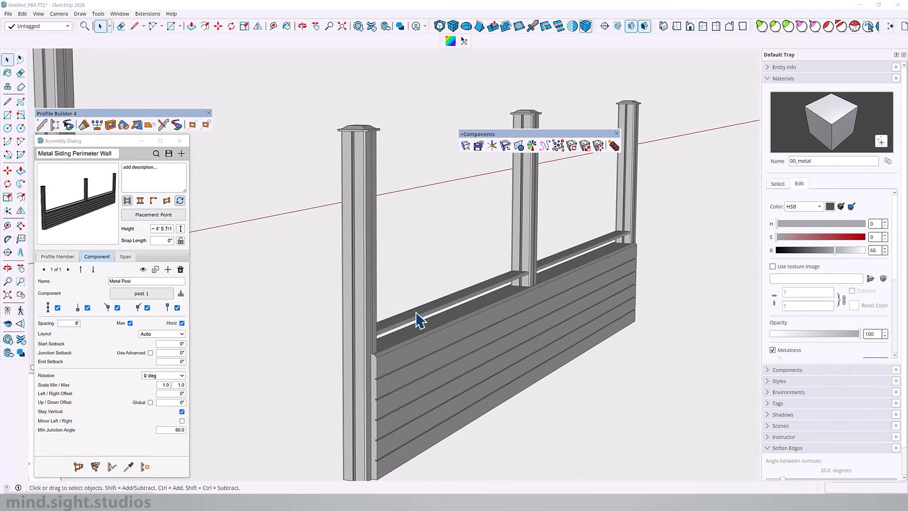
Edit the Metal Siding member's profile for the built wall and set its rotation angle to -20 degrees
left_click(417, 315)
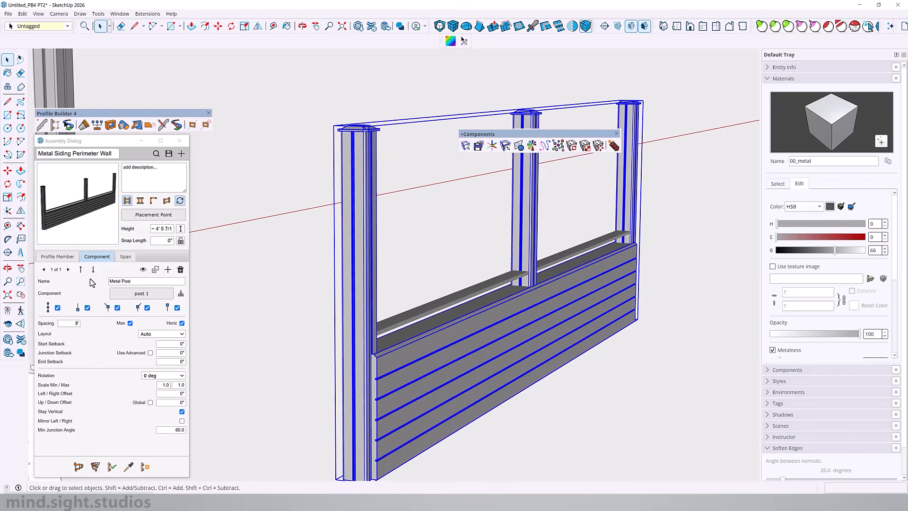
left_click(58, 258)
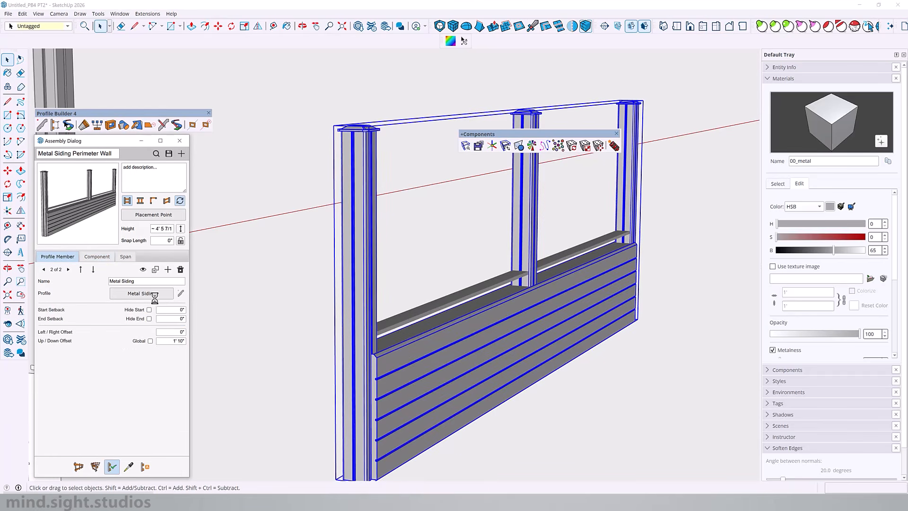
left_click(182, 295)
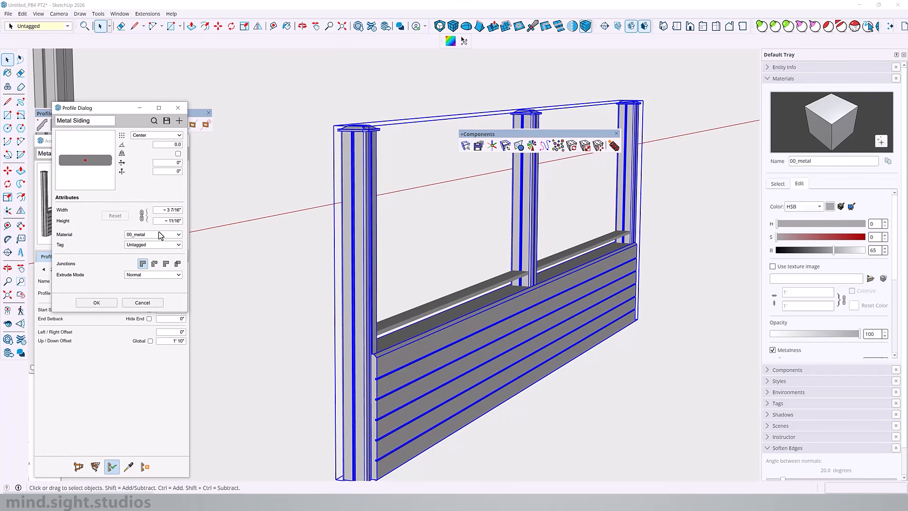
left_click(167, 144)
type("20")
key("Return")
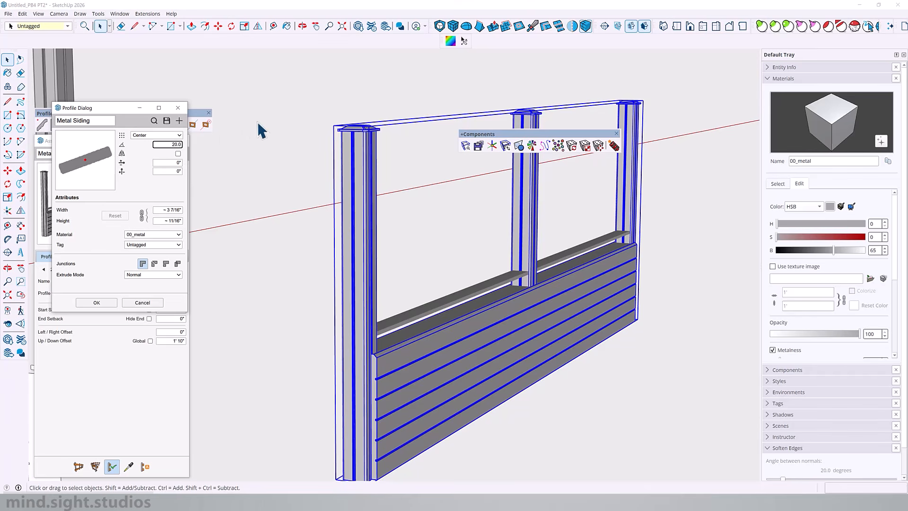
type("-")
key("Return")
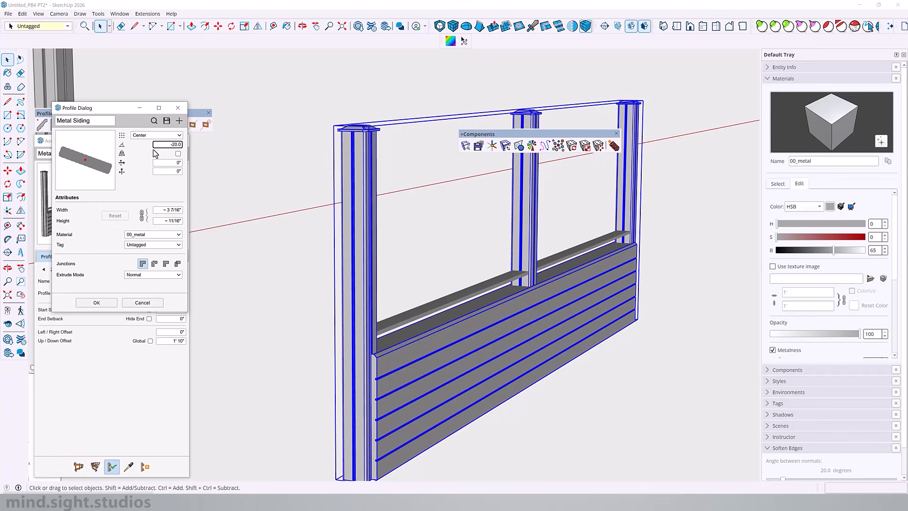
left_click(102, 303)
Measure from the end post's centre to its face beside the siding board using the Line tool, without drawing a line
scroll(628, 246, "up", 6)
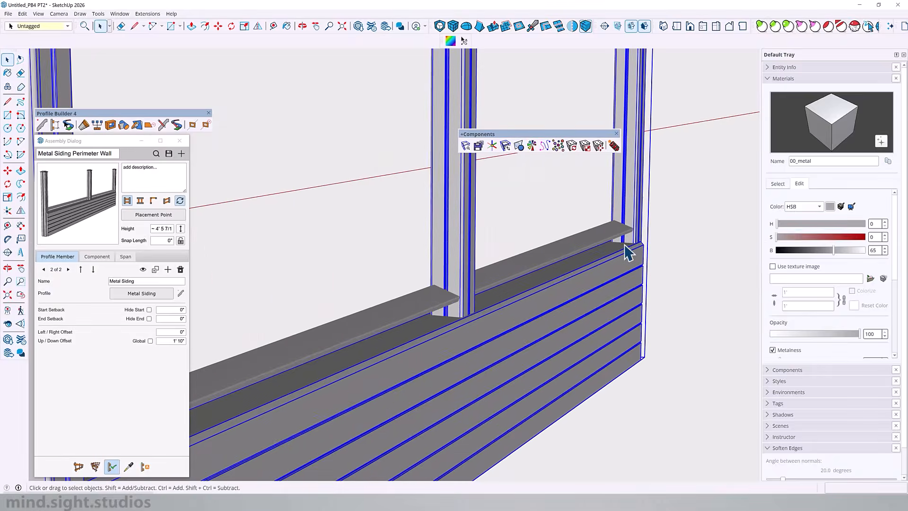
middle_click_drag(628, 236, 415, 379)
scroll(412, 378, "up", 3)
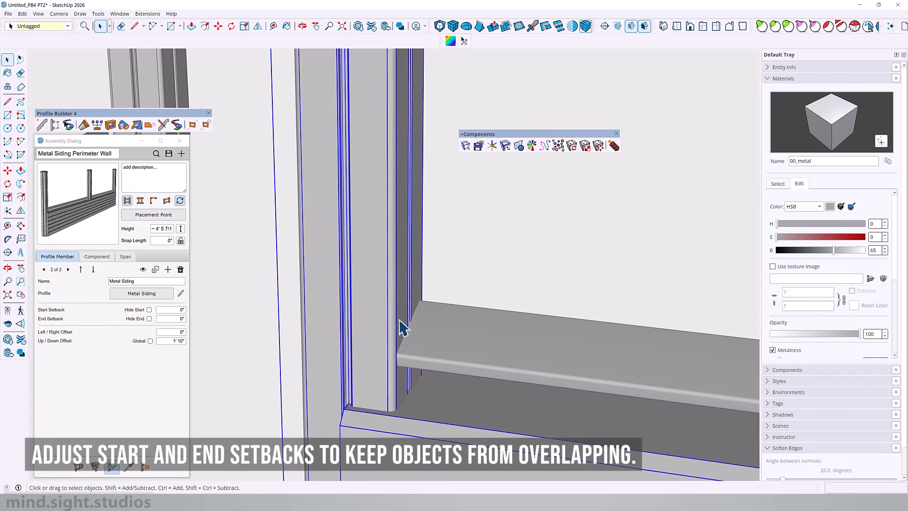
key("l")
middle_click_drag(314, 371, 380, 363)
scroll(406, 371, "up", 3)
left_click(404, 370)
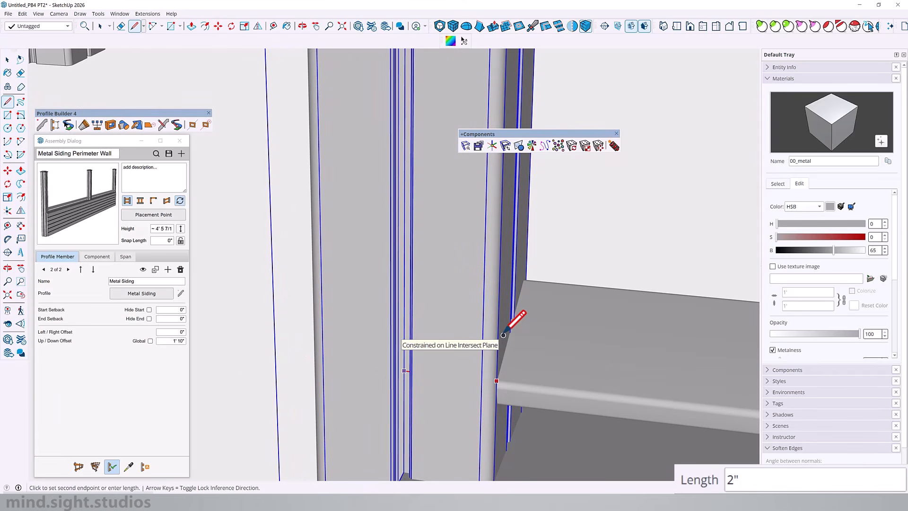
key("Escape")
Set both the start and end setbacks of the Metal Siding member to 2"
left_click(176, 310)
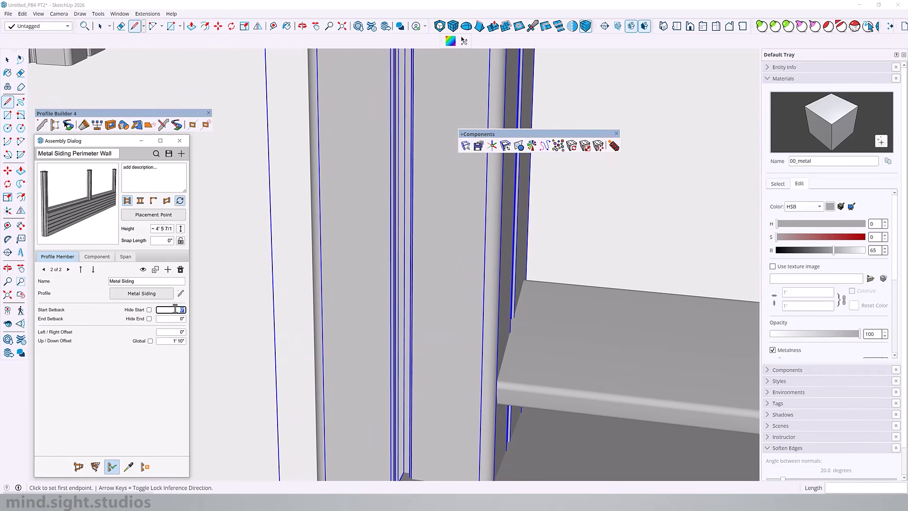
type("2")
left_click(175, 321)
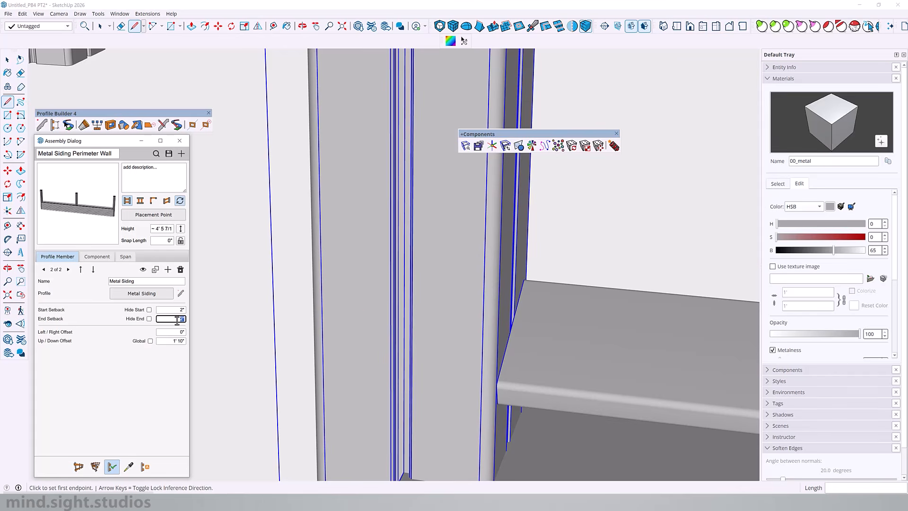
middle_click_drag(433, 314, 377, 348)
key("space")
Examine the siding board's ends where they meet the posts for overlaps along the wall
scroll(265, 370, "down", 5)
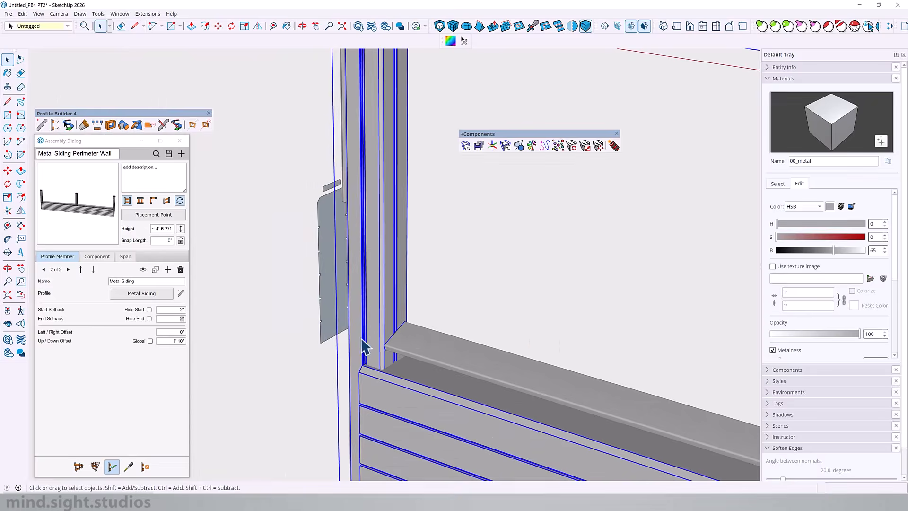
scroll(379, 347, "up", 5)
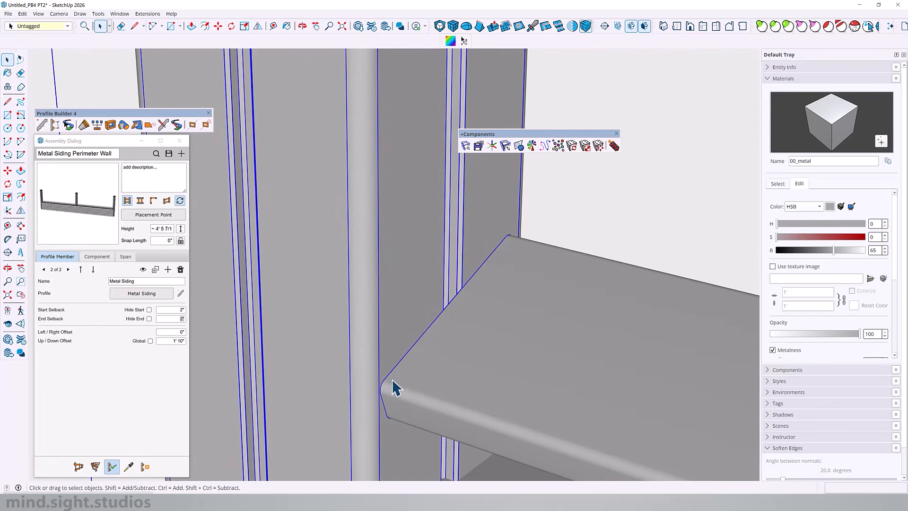
scroll(410, 304, "down", 8)
middle_click_drag(365, 304, 671, 308)
scroll(589, 306, "up", 10)
middle_click_drag(588, 293, 696, 242)
scroll(521, 307, "down", 8)
middle_click_drag(407, 352, 531, 288)
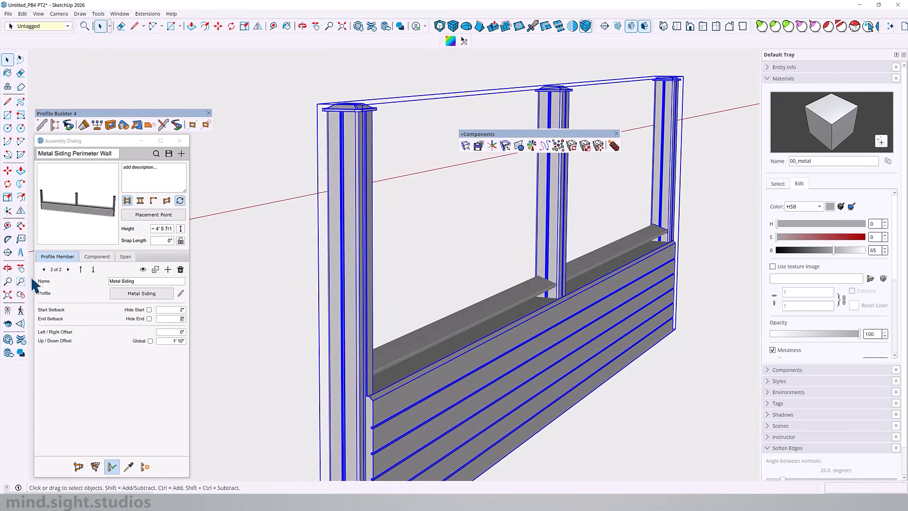
Duplicate the Metal Siding member with a relative upward offset that places the copy at a 2' 1" up/down offset
left_click(156, 269)
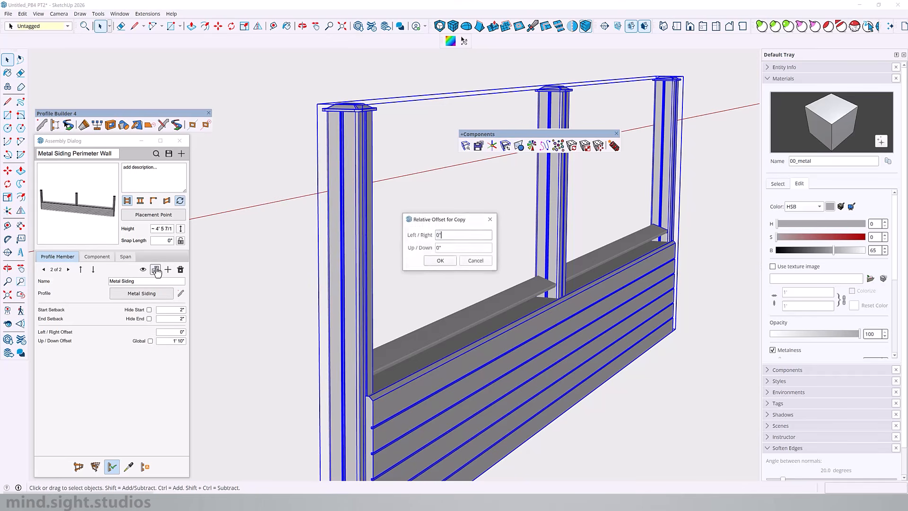
left_click(438, 247)
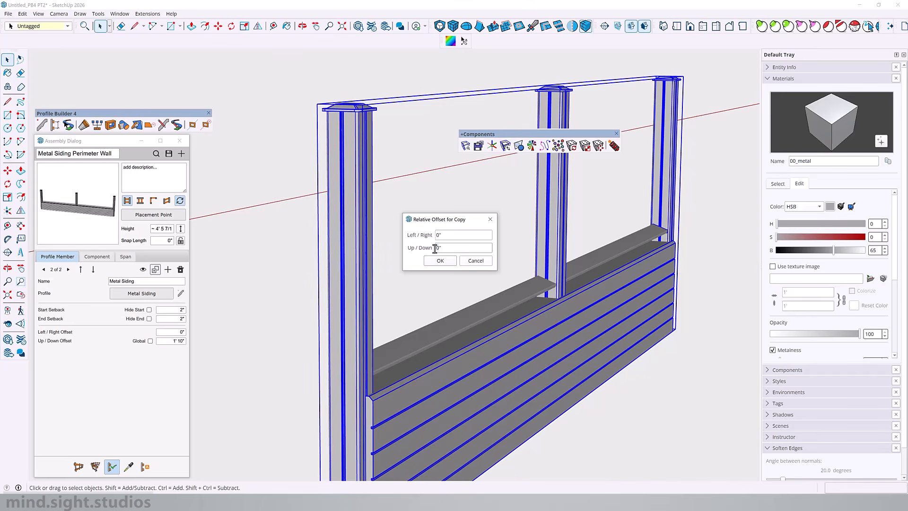
left_click(440, 261)
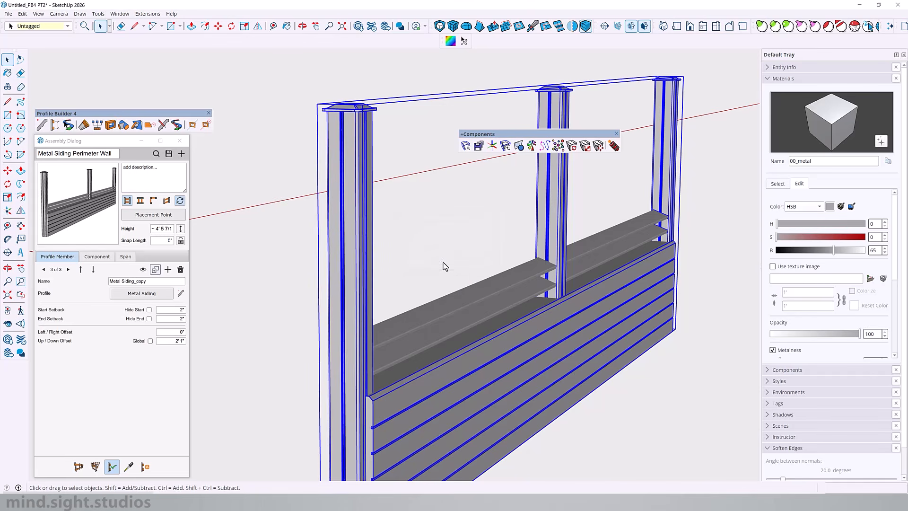
mouse_move(548, 276)
middle_mouse_down()
mouse_move(562, 244)
mouse_move(544, 265)
mouse_move(558, 270)
mouse_move(540, 265)
middle_mouse_up()
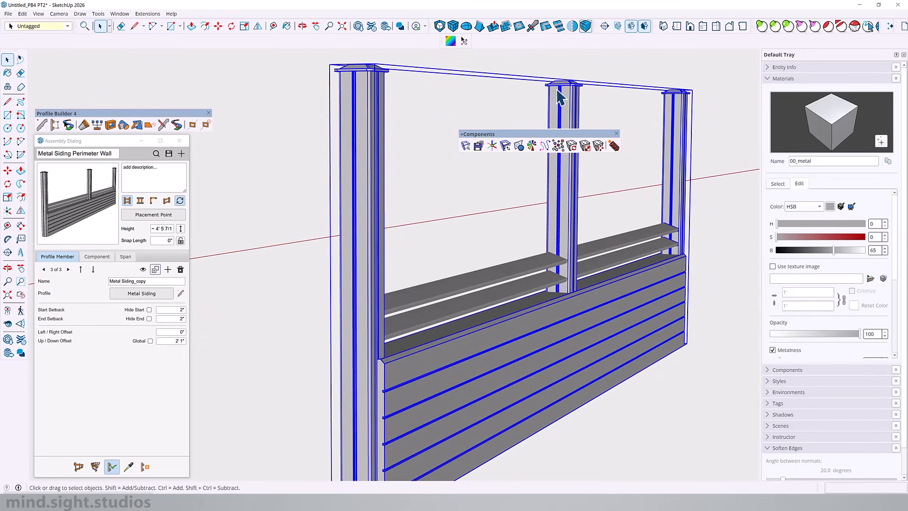
Keep duplicating the Metal Siding member at a 3" relative upward offset until the top copy has a 4' 4" up/down offset
left_click(156, 270)
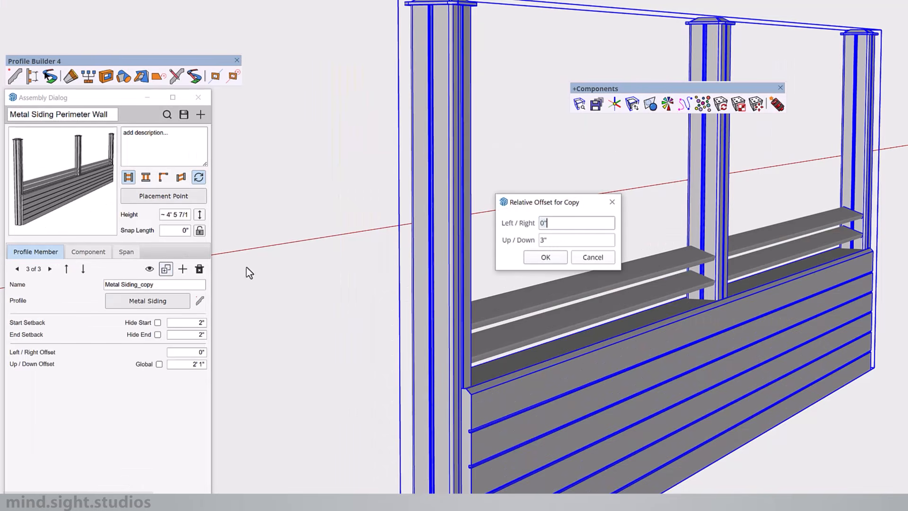
left_click(448, 260)
left_click(166, 269)
left_click(559, 258)
left_click(166, 269)
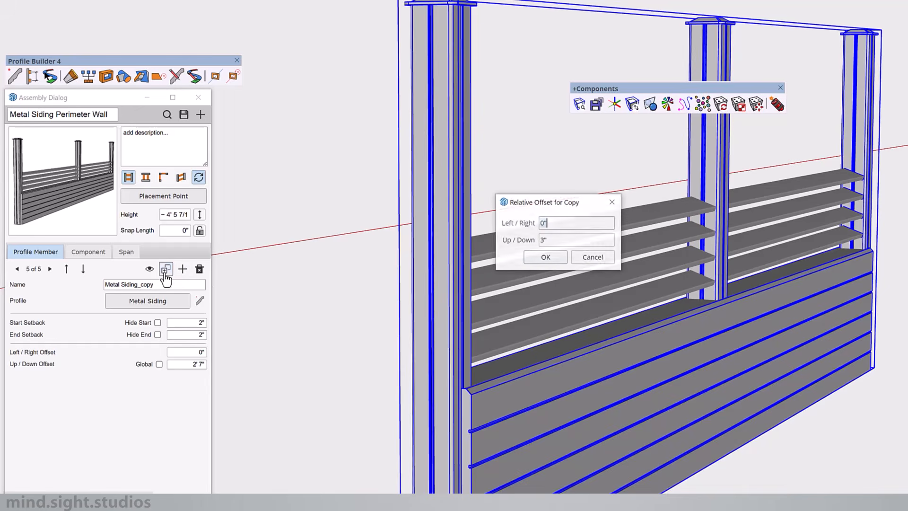
left_click(545, 259)
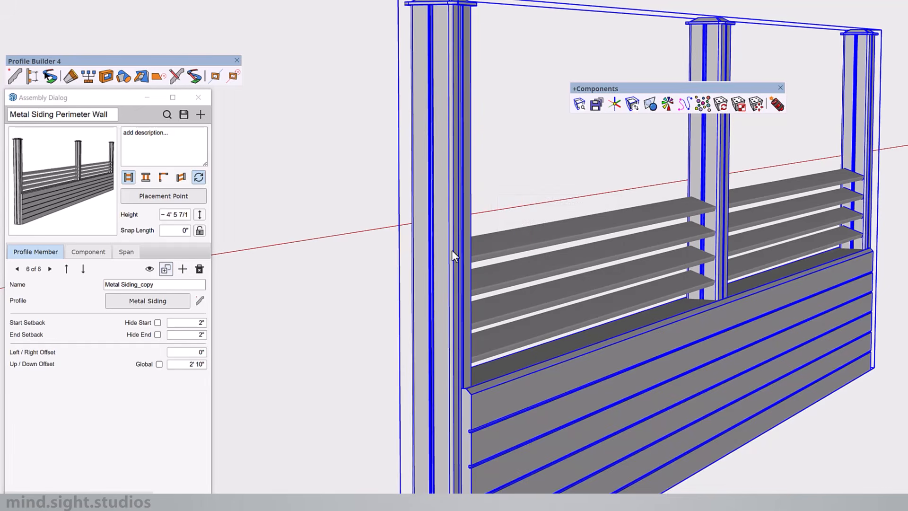
left_click(166, 268)
left_click(548, 258)
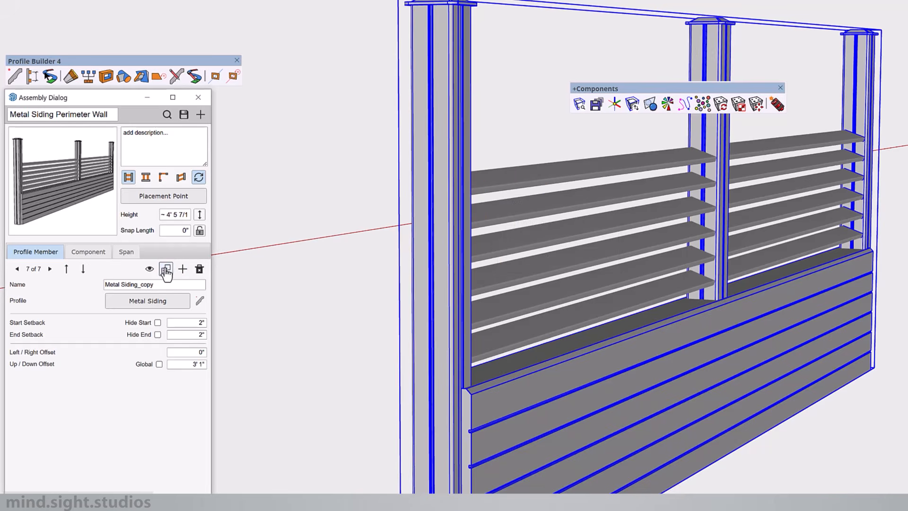
left_click(165, 268)
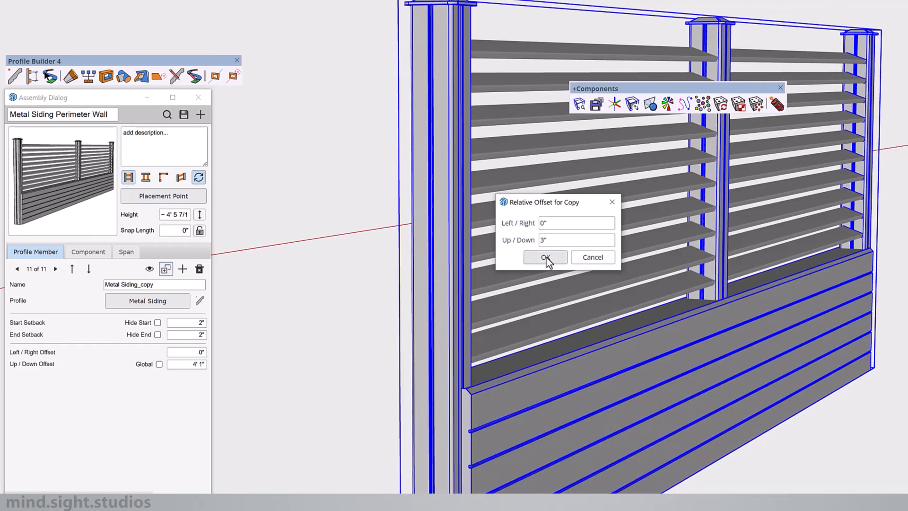
left_click(545, 258)
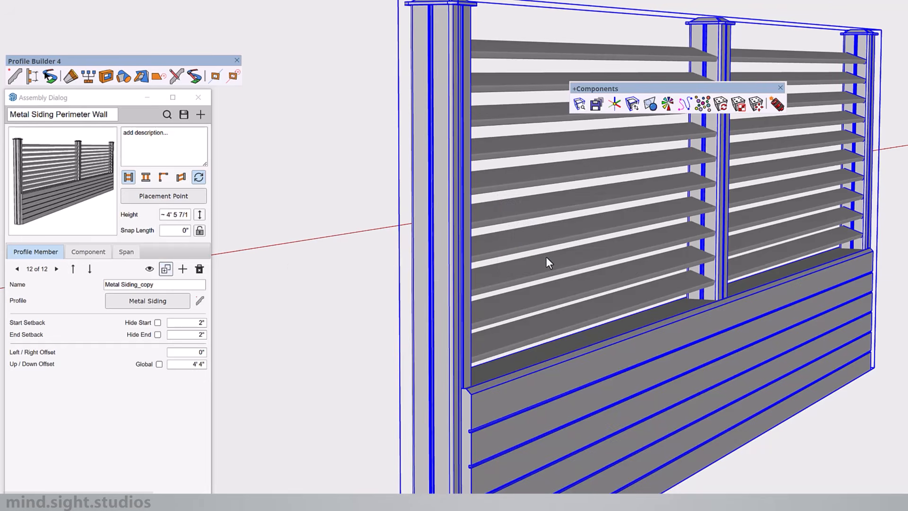
Open the metal post component for editing and extend the post's top upward with Push/Pull
scroll(497, 345, "down", 5)
scroll(618, 178, "up", 2)
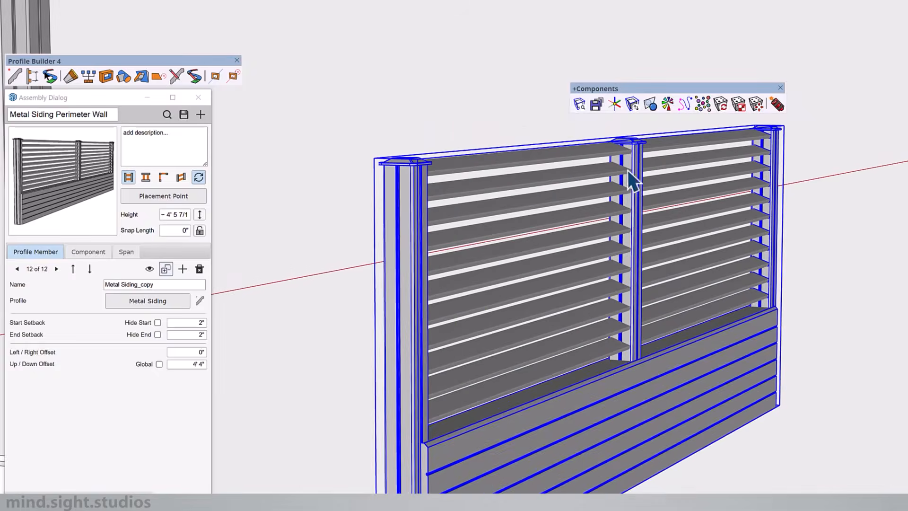
scroll(618, 177, "up", 5)
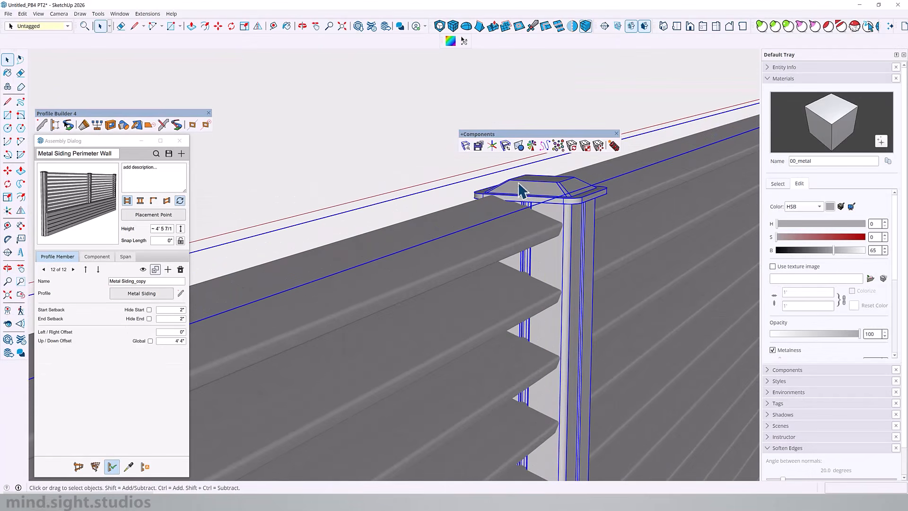
scroll(623, 200, "down", 7)
double_click(369, 169)
left_click(369, 169)
scroll(371, 176, "up", 5)
key("p")
left_click(360, 152)
key("space")
key("Escape")
Move the post cap up about 2" and leave the metal post component
left_click(362, 153)
key("m")
left_click(359, 190)
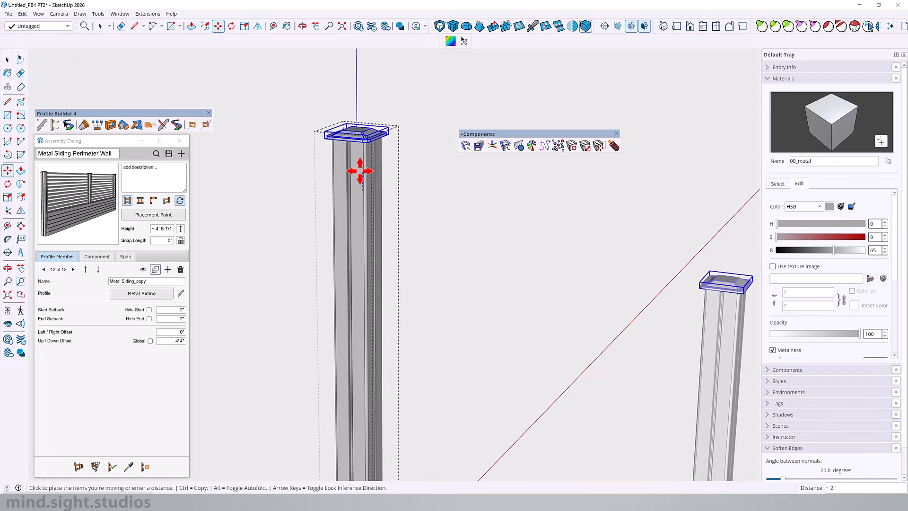
left_click(360, 170)
key("space")
scroll(360, 194, "down", 5)
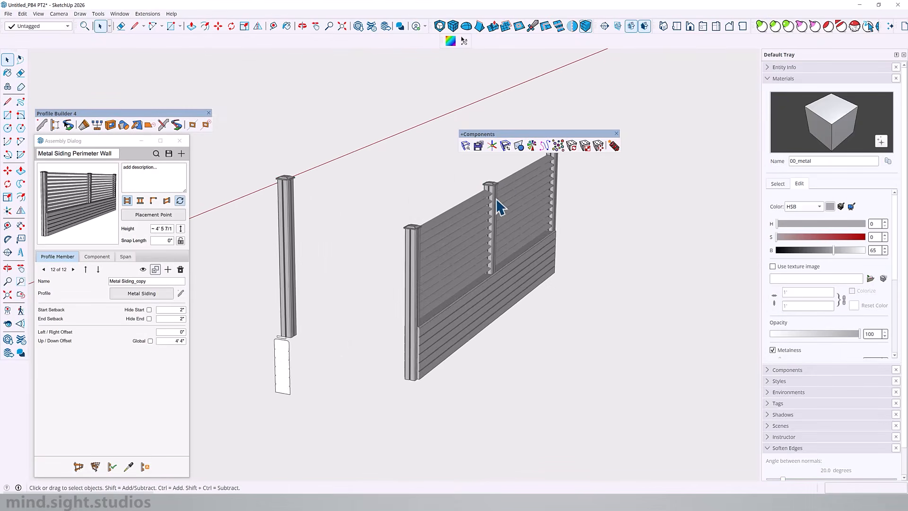
Examine where the siding boards meet the middle post and its cap, and review the assembly's component and span settings
scroll(495, 199, "up", 5)
middle_click_drag(495, 204, 390, 248)
scroll(439, 246, "down", 5)
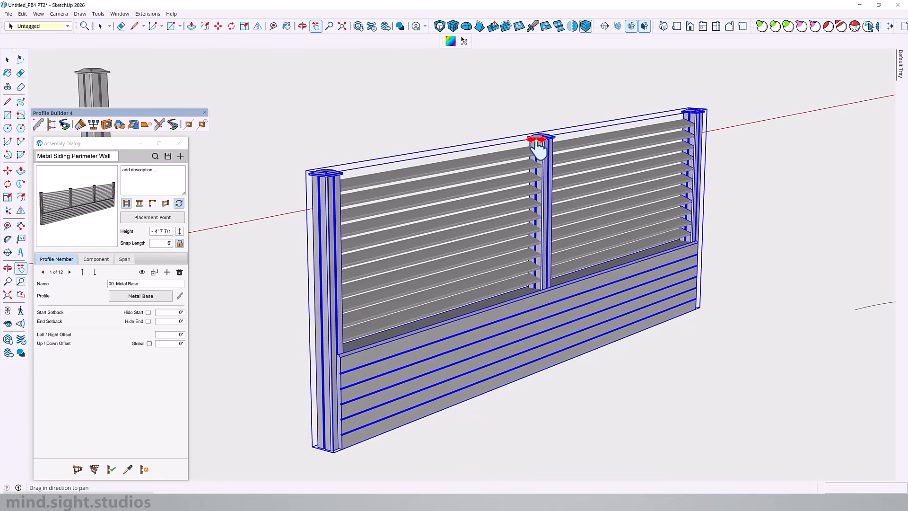
scroll(539, 148, "up", 6)
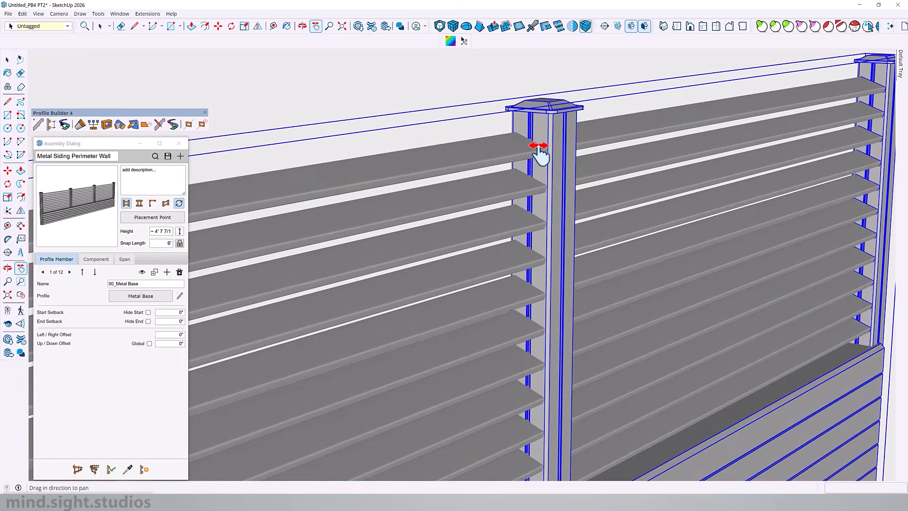
scroll(538, 146, "up", 5)
left_click_drag(617, 59, 543, 150)
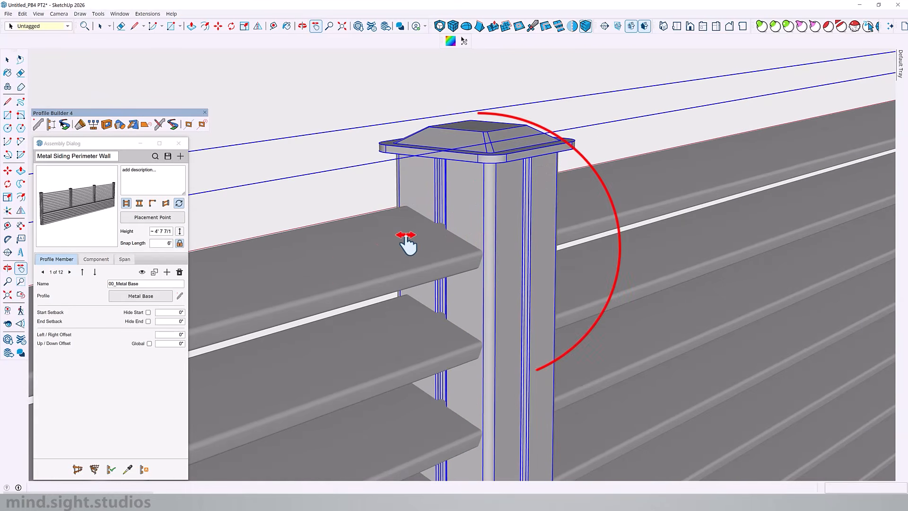
mouse_move(471, 217)
middle_mouse_down()
mouse_move(583, 245)
mouse_move(484, 220)
middle_mouse_up()
scroll(511, 156, "down", 4)
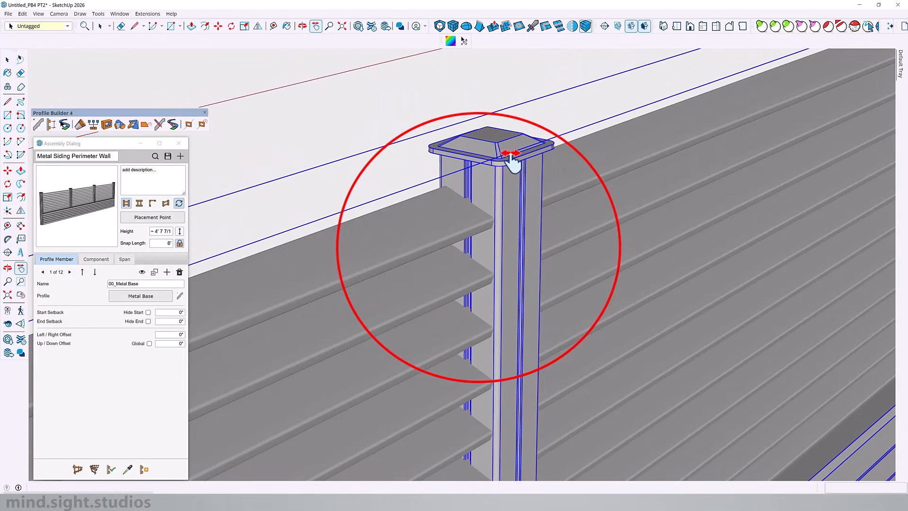
scroll(513, 160, "down", 5)
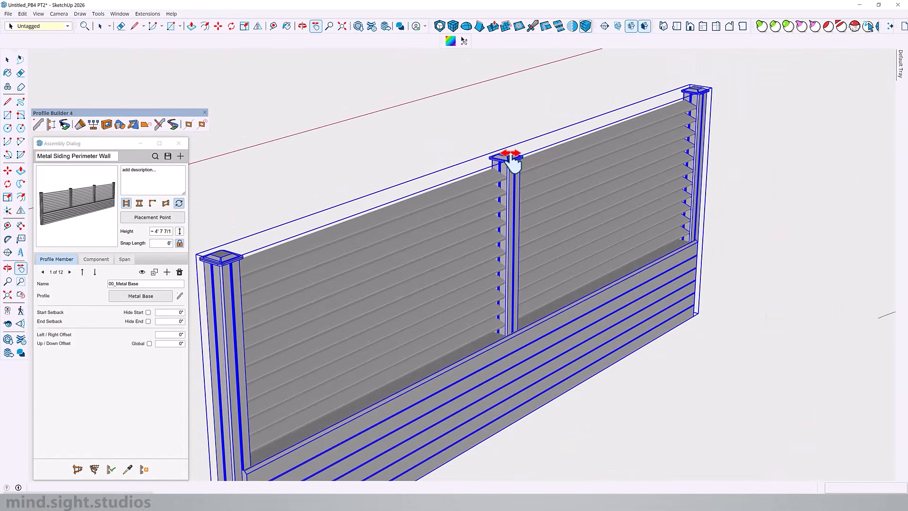
scroll(497, 253, "down", 3)
scroll(470, 264, "up", 4)
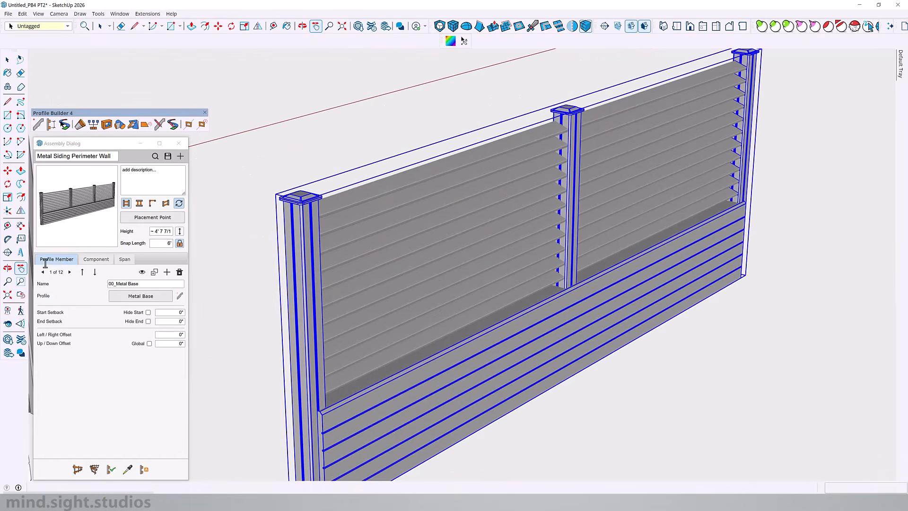
left_click(96, 260)
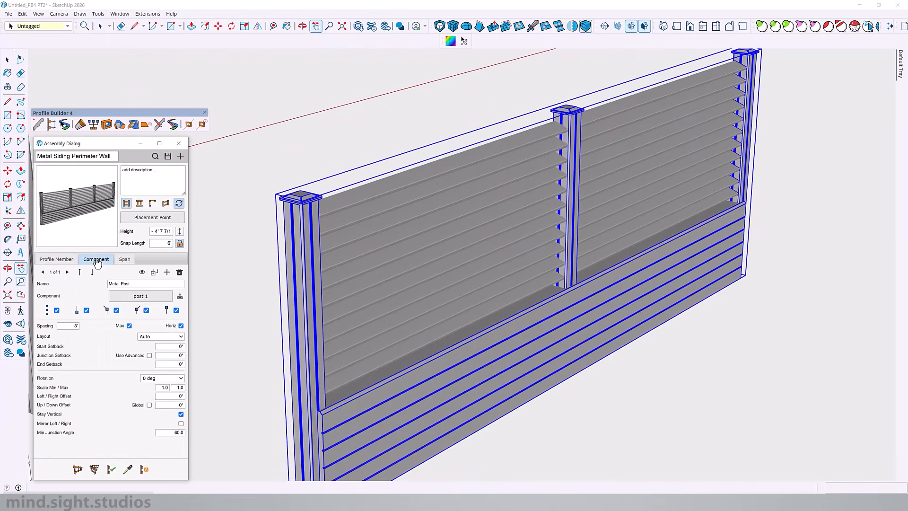
left_click(123, 265)
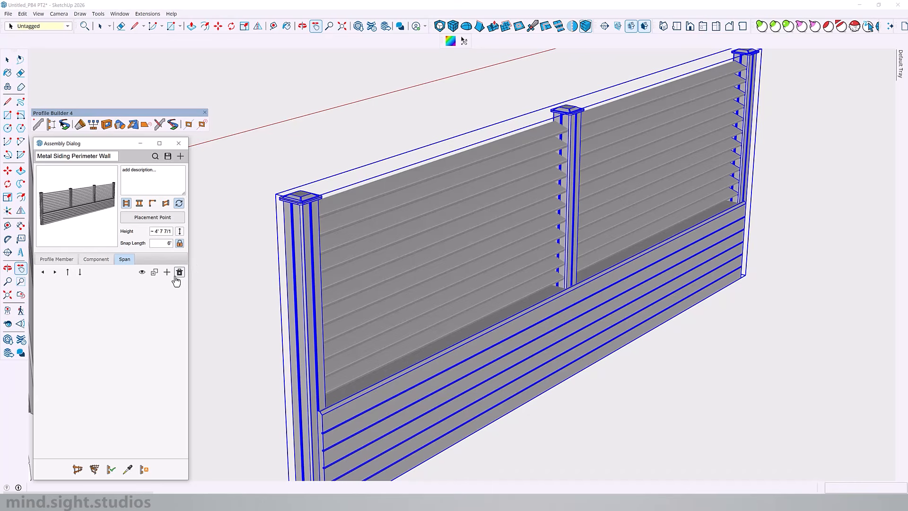
left_click(61, 260)
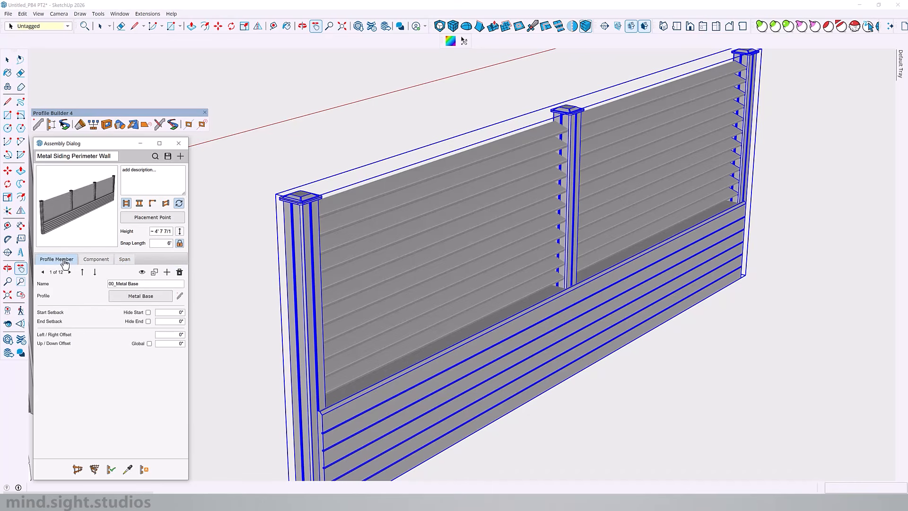
Hide all the Metal Siding profile members, 2 through 12, in the selected wall assembly
left_click(113, 469)
left_click(70, 272)
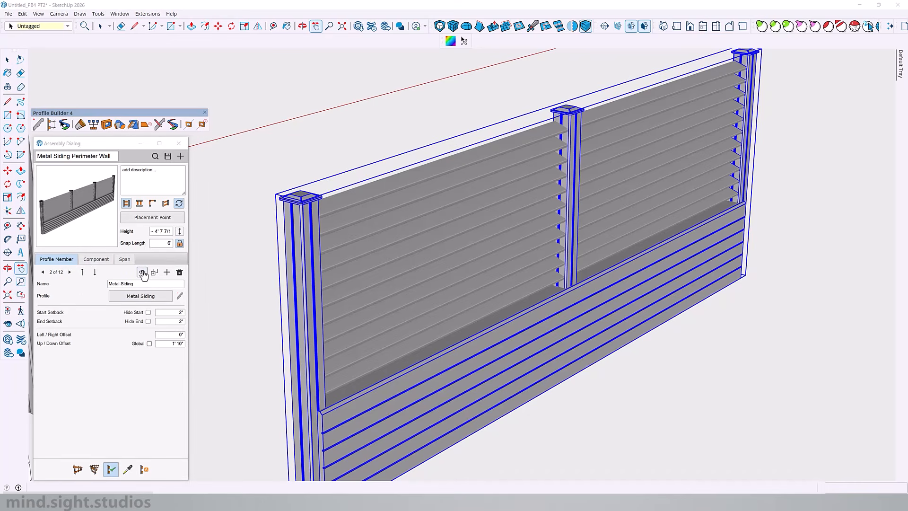
left_click(142, 272)
left_click(70, 272)
left_click(69, 272)
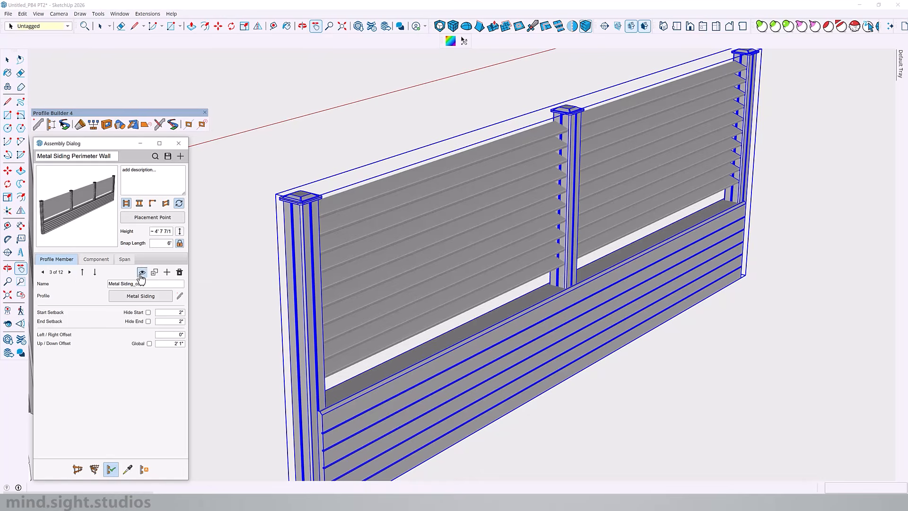
left_click(141, 272)
left_click(70, 272)
left_click(142, 273)
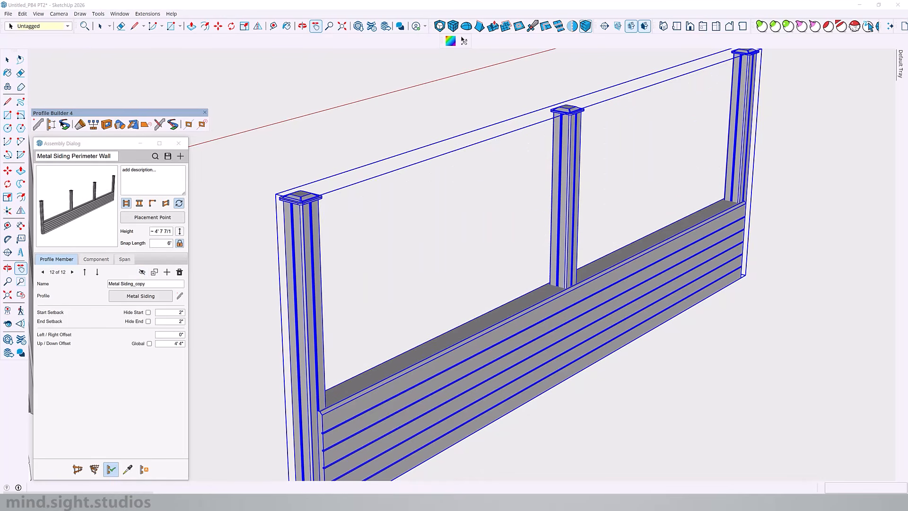
scroll(426, 290, "down", 3)
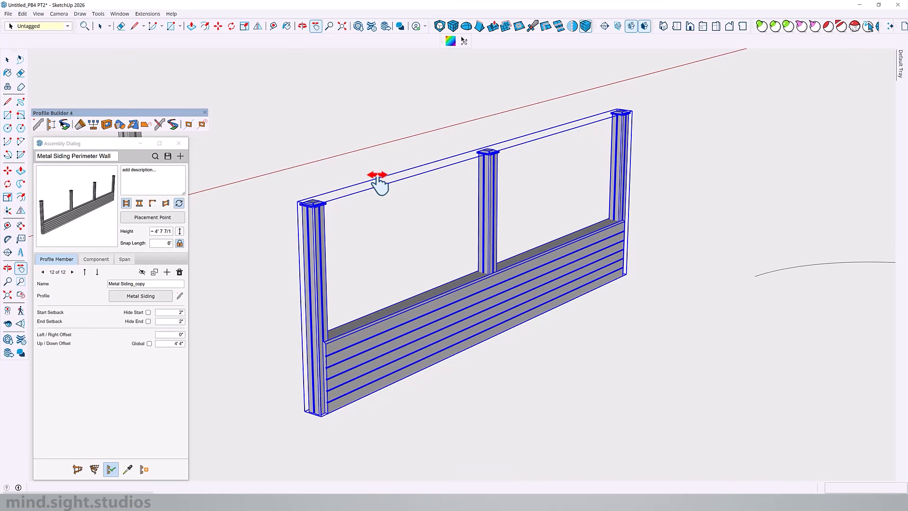
Create a new assembly named Metal Strips
left_click(180, 157)
key("Return")
type("Metal Strips")
key("Return")
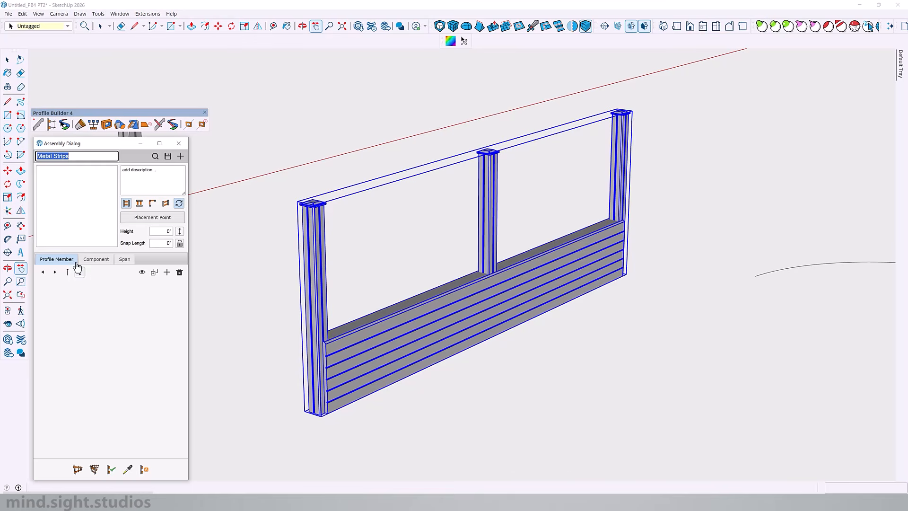
Add a profile member using a new Metal Strips profile made from the small strip face, rotated -20 degrees
left_click(167, 273)
left_click(179, 295)
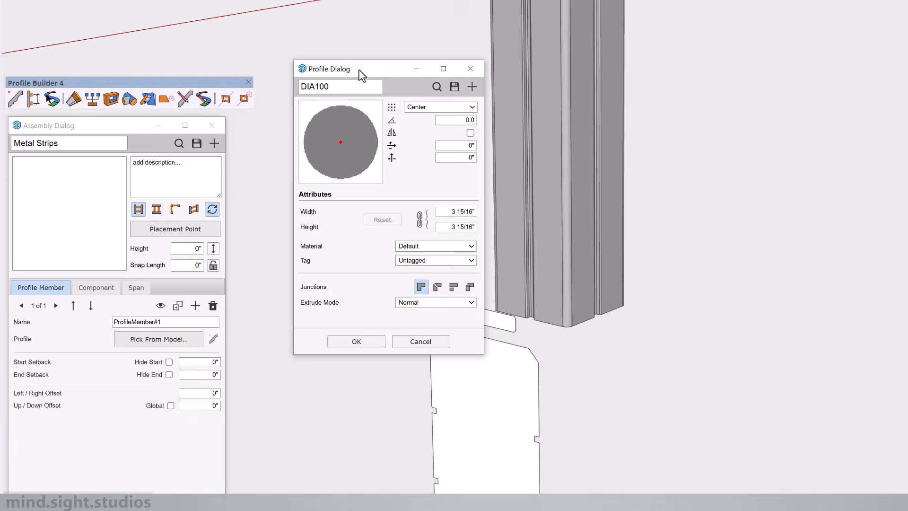
left_click(457, 309)
type("Metal Strips")
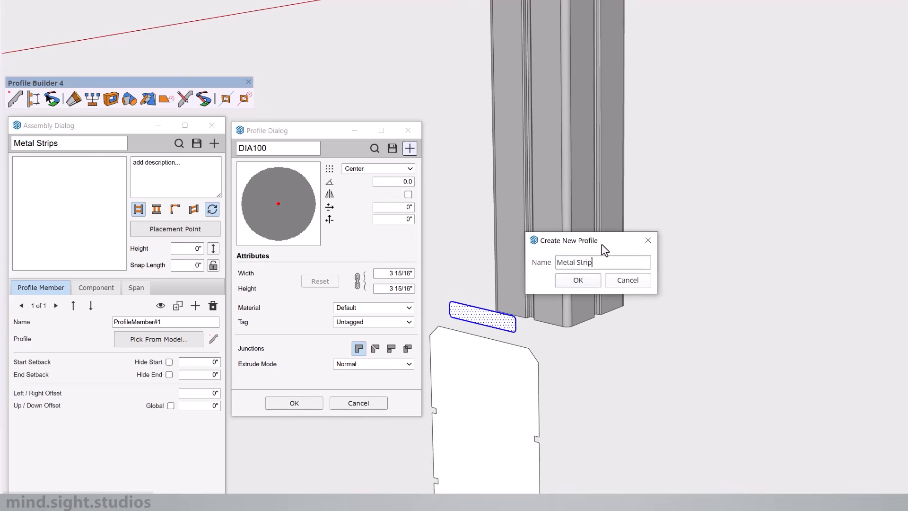
key("Return")
left_click(315, 184)
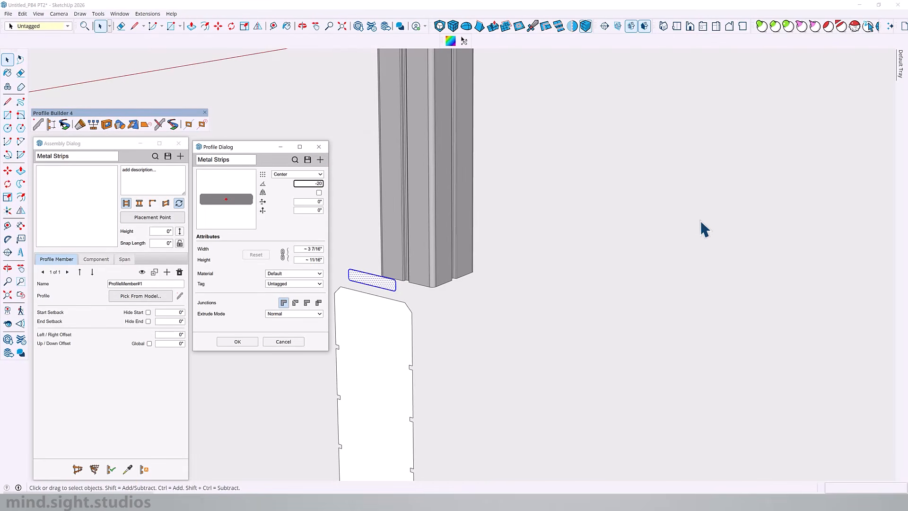
key("Return")
left_click(284, 274)
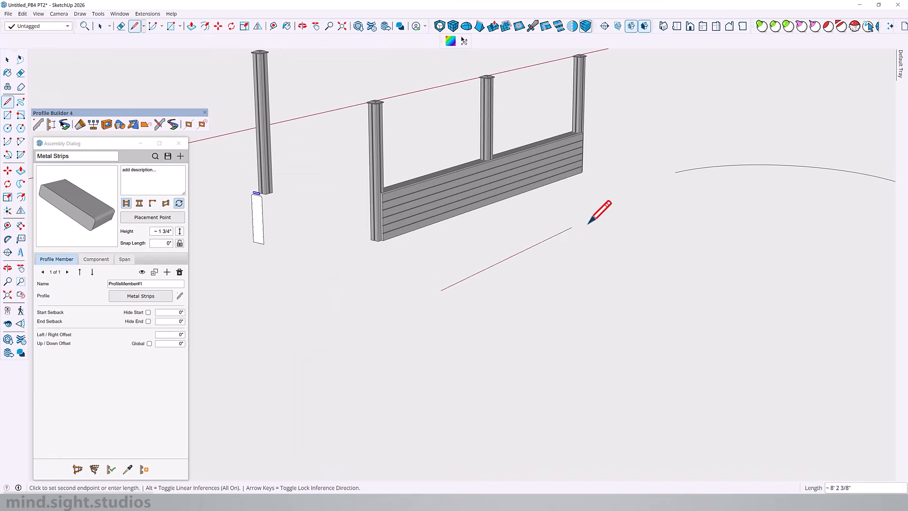
Draw a straight line in front of the wall and build the Metal Strips assembly along it
key("space")
left_click(563, 242)
scroll(526, 166, "up", 3)
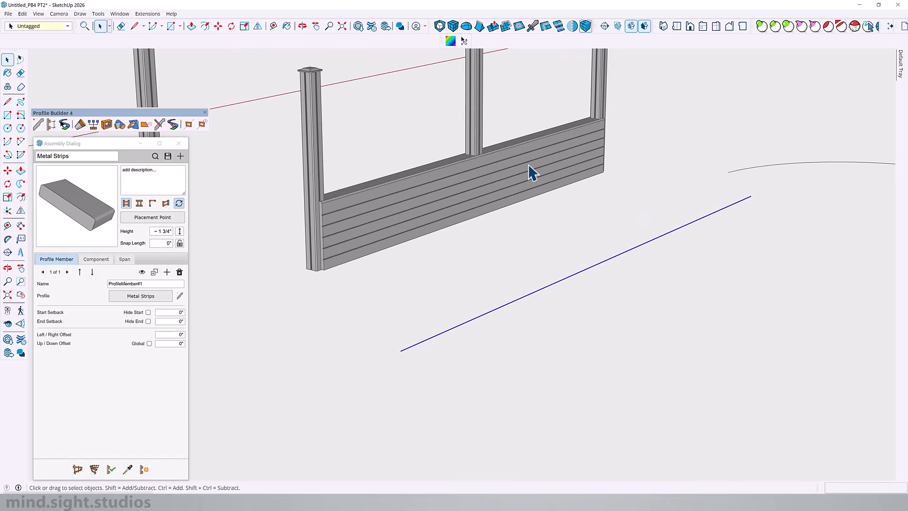
left_click(96, 469)
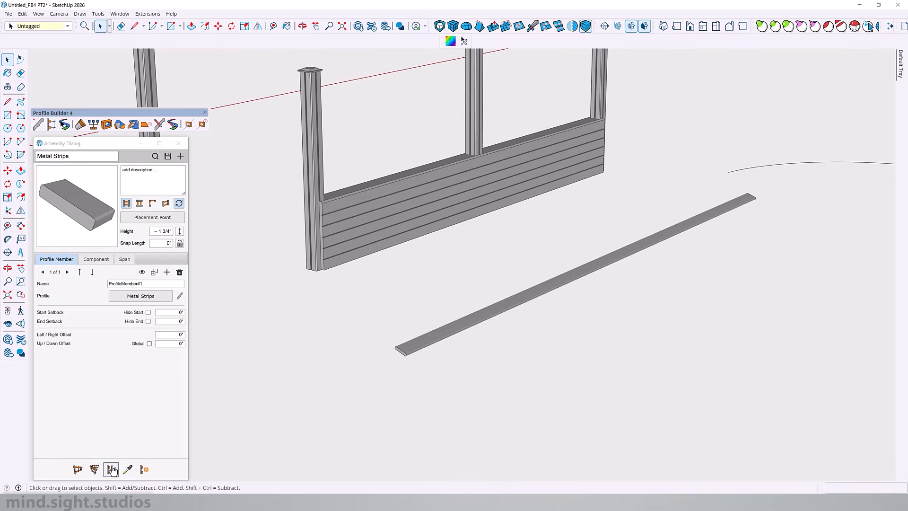
Set the strip member's up/down offset to 1' 10" and apply it to the built Metal Strips assembly
middle_click_drag(482, 318, 541, 304)
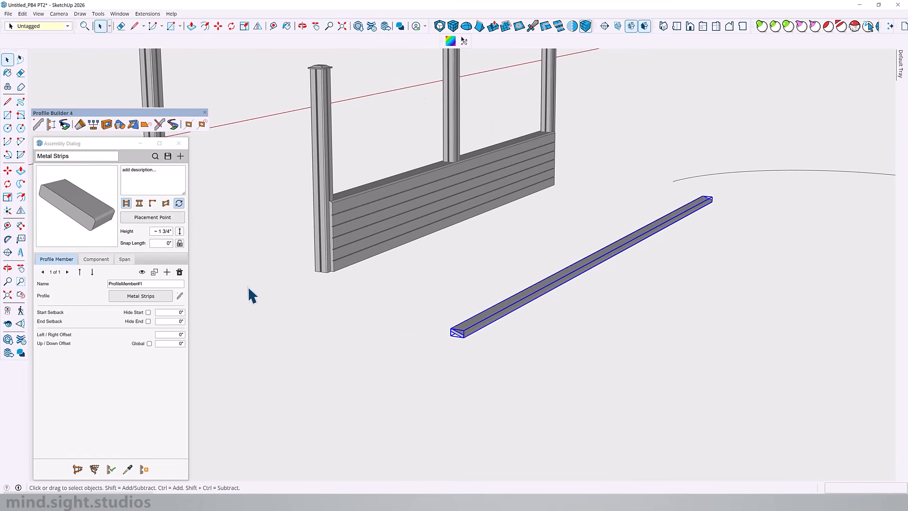
left_click(165, 344)
type("1")
key("Return")
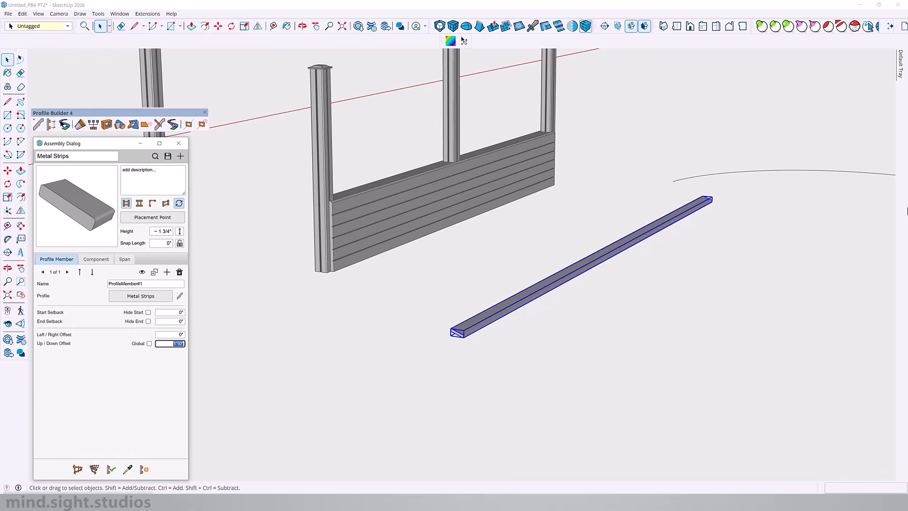
left_click(110, 470)
middle_click_drag(505, 219, 500, 233)
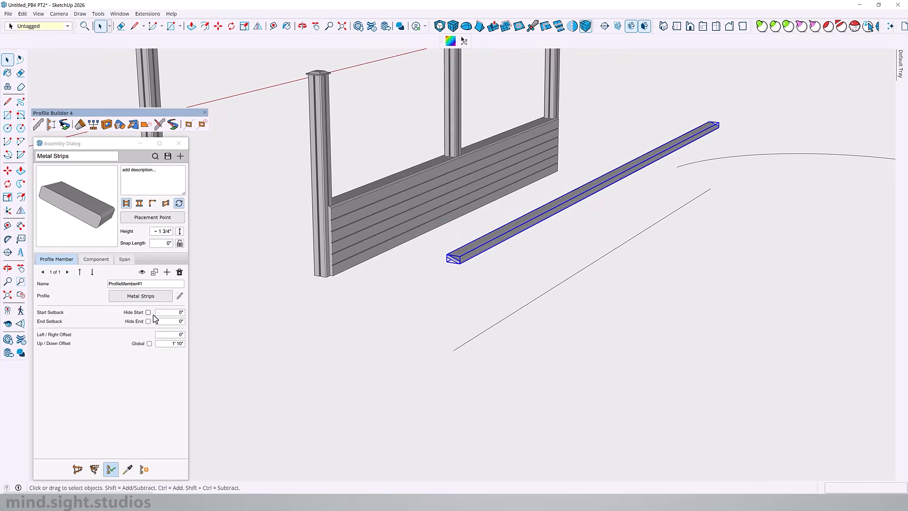
Duplicate the strip member three times at a 3" relative upward offset, up to a 2' 7" up/down offset
left_click(154, 273)
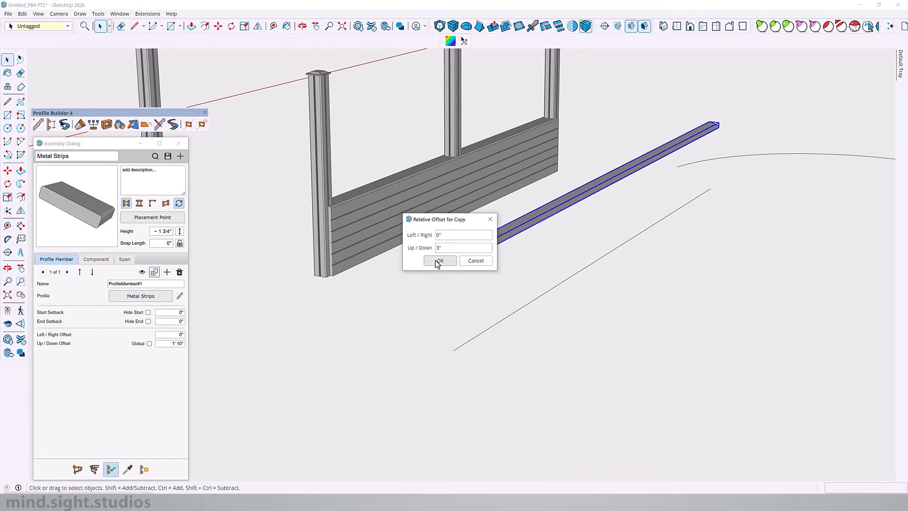
left_click(438, 260)
left_click(154, 273)
left_click(447, 260)
left_click(156, 273)
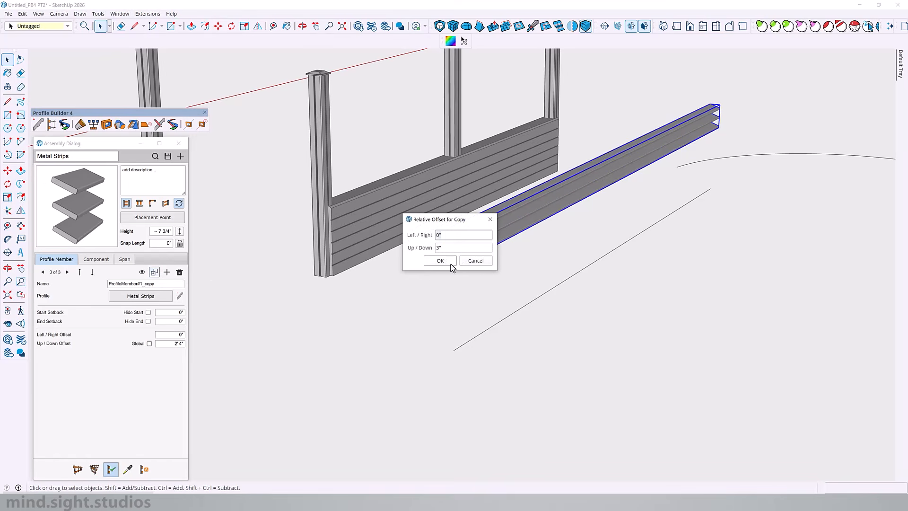
left_click(442, 261)
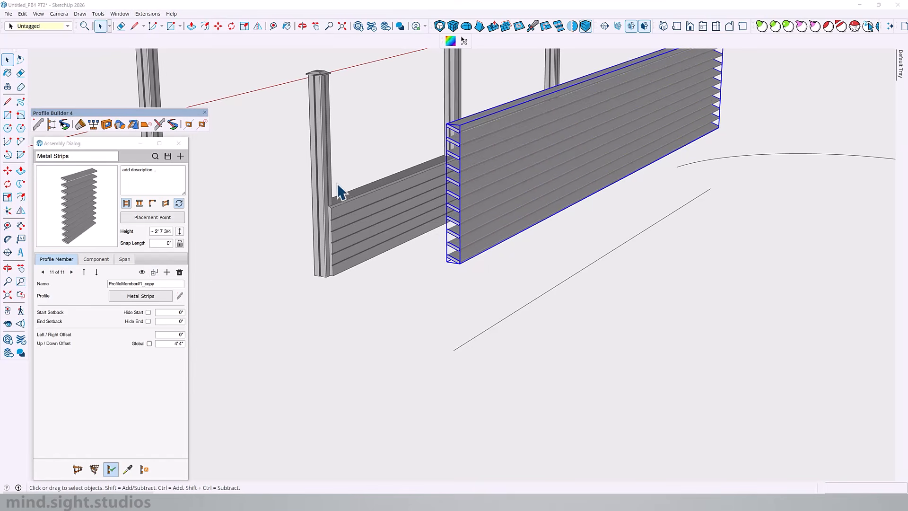
Load the Metal Siding Perimeter Wall assembly into the Assembly Dialog with the built wall selected
middle_click_drag(486, 158, 436, 249, "shift")
middle_click_drag(351, 244, 394, 242, "shift")
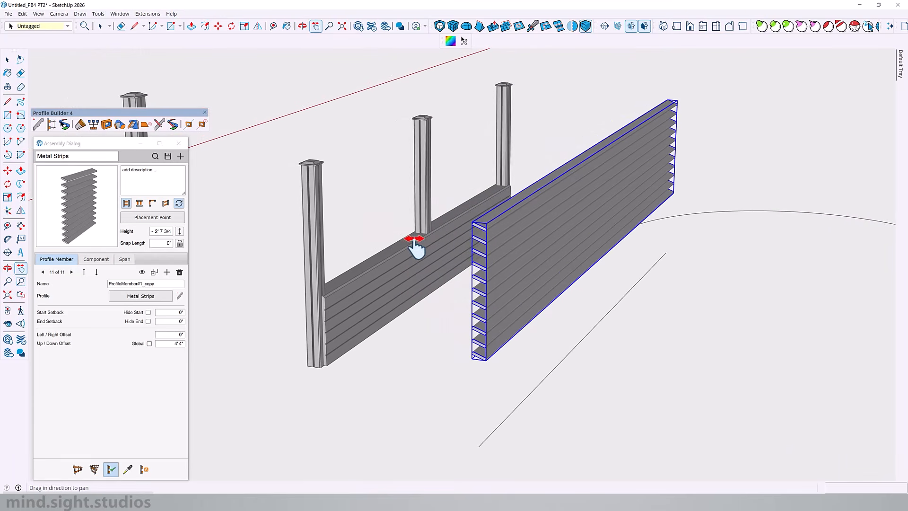
key("space")
left_click(401, 242)
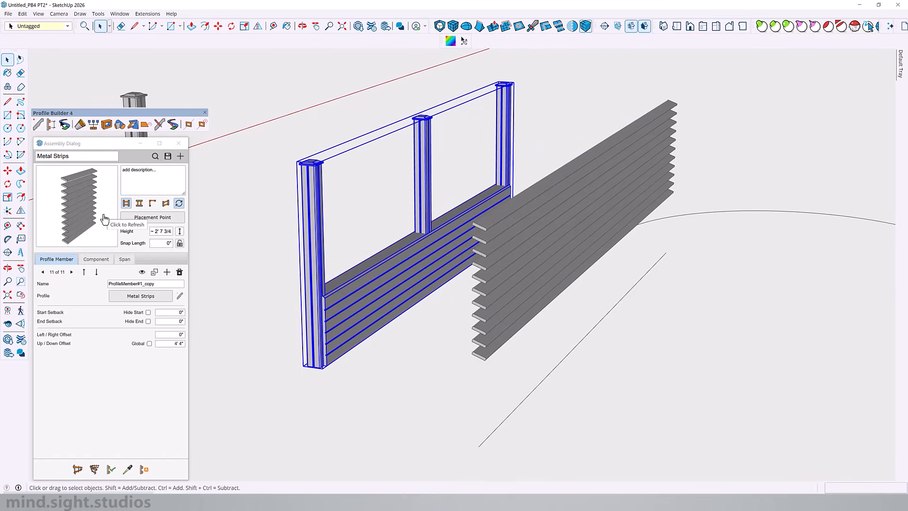
left_click(155, 157)
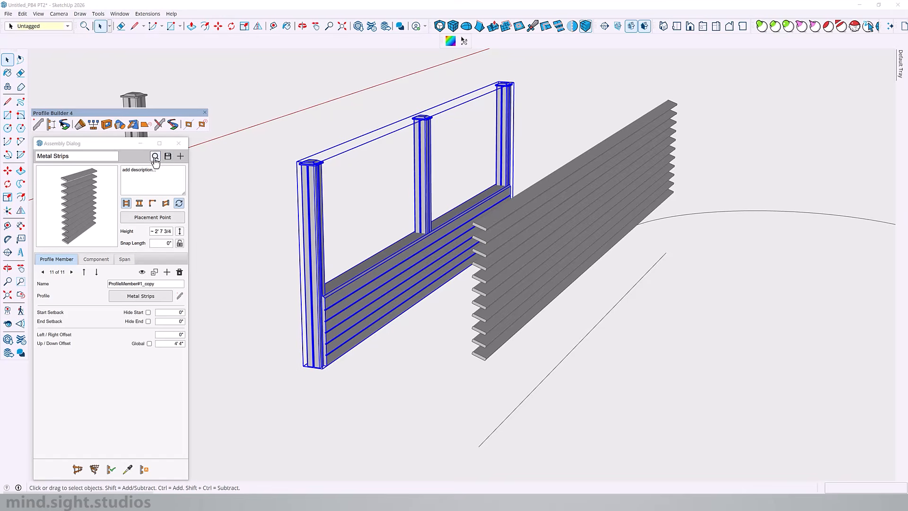
left_click(414, 260)
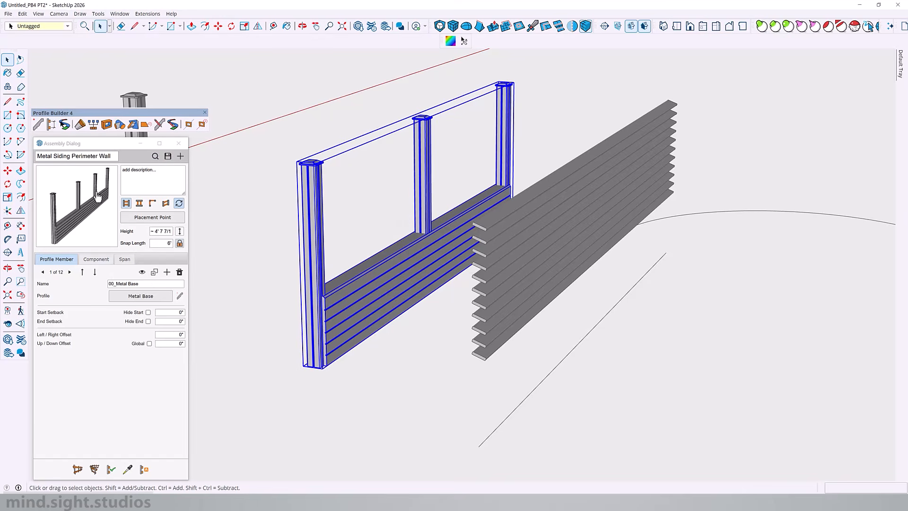
Add a Sub-Assembly span named "Metal strips" to the Metal Siding Perimeter Wall assembly
left_click(125, 260)
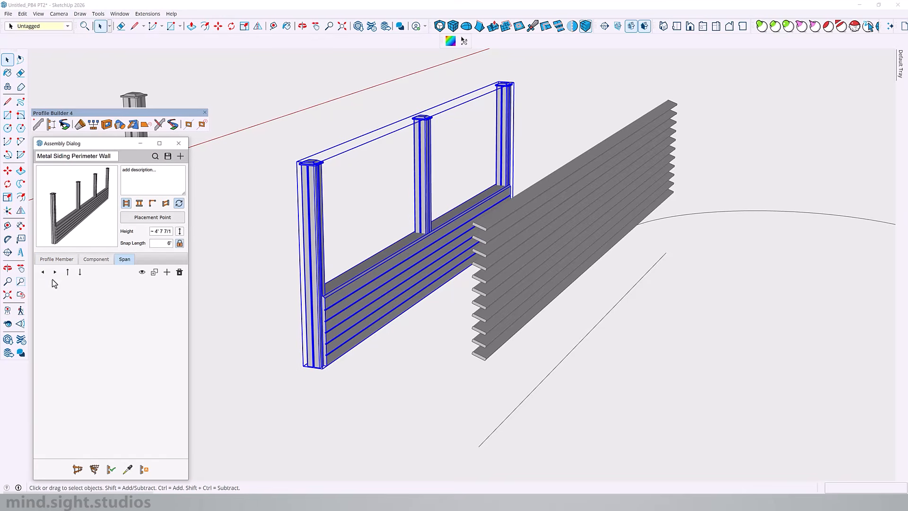
left_click(167, 273)
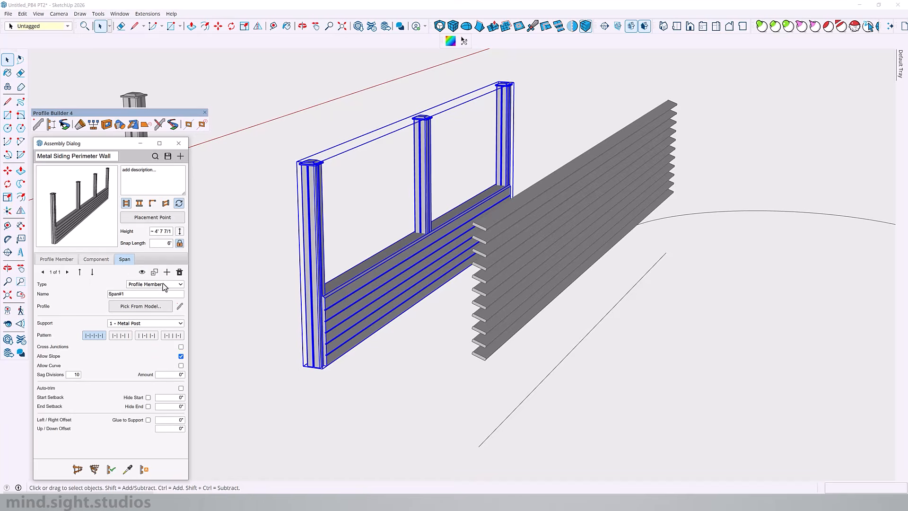
left_click(163, 283)
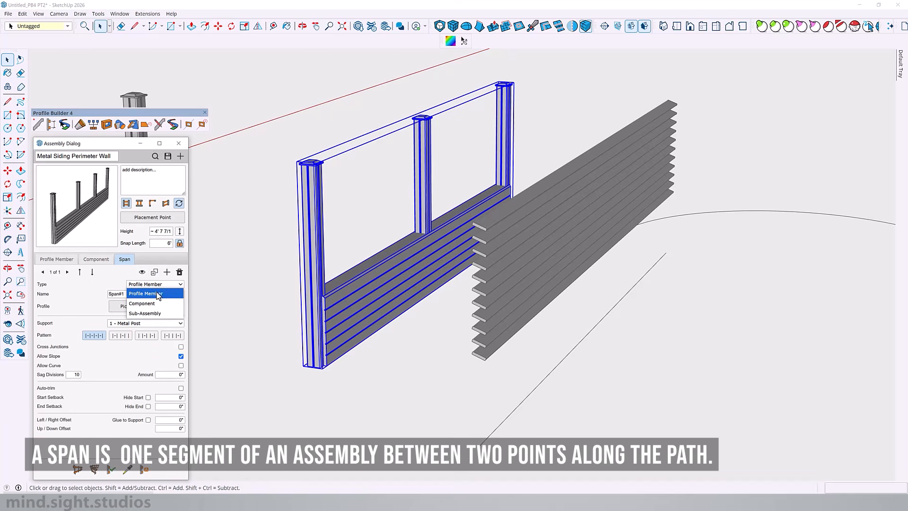
left_click(150, 313)
left_click(148, 294)
type("Metal strips")
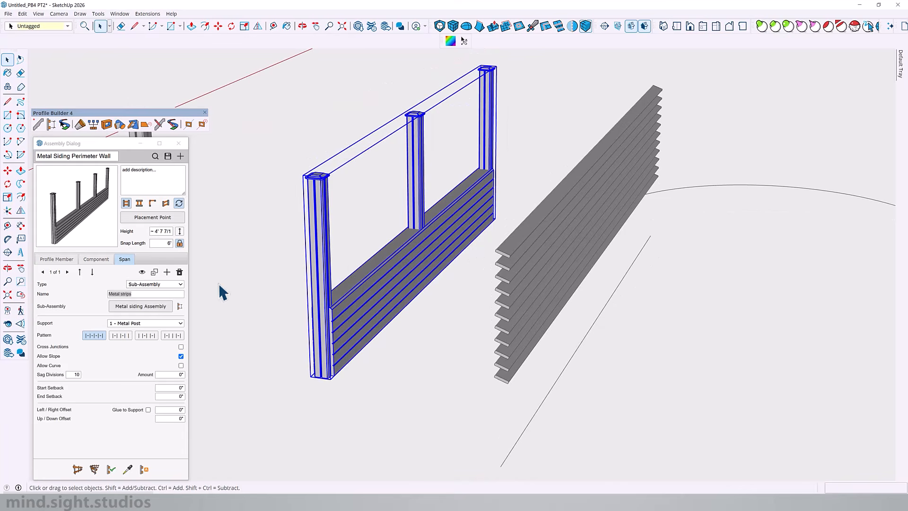
Pick the built Metal Strips assembly as the span's sub-assembly and apply it to the selected wall
left_click(153, 308)
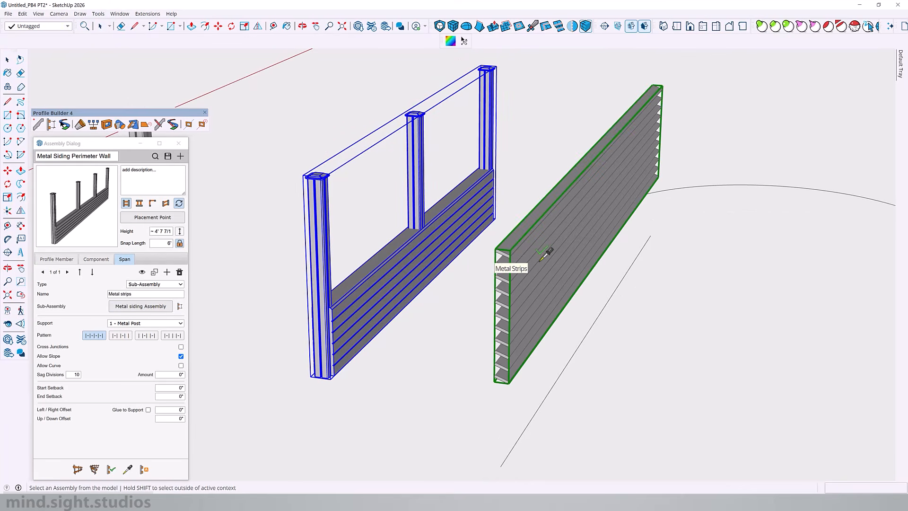
left_click(541, 260)
middle_click_drag(428, 156, 341, 174)
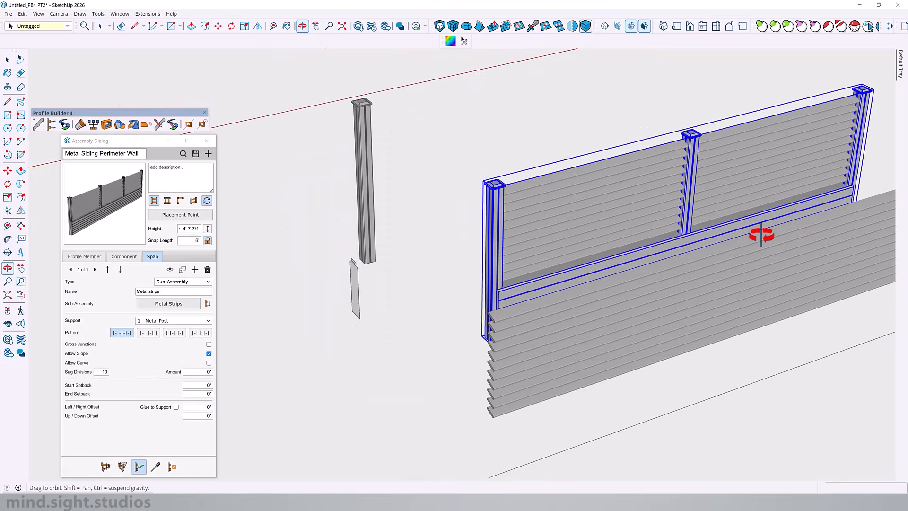
middle_click_drag(761, 235, 730, 159)
middle_click_drag(659, 167, 607, 226, "shift")
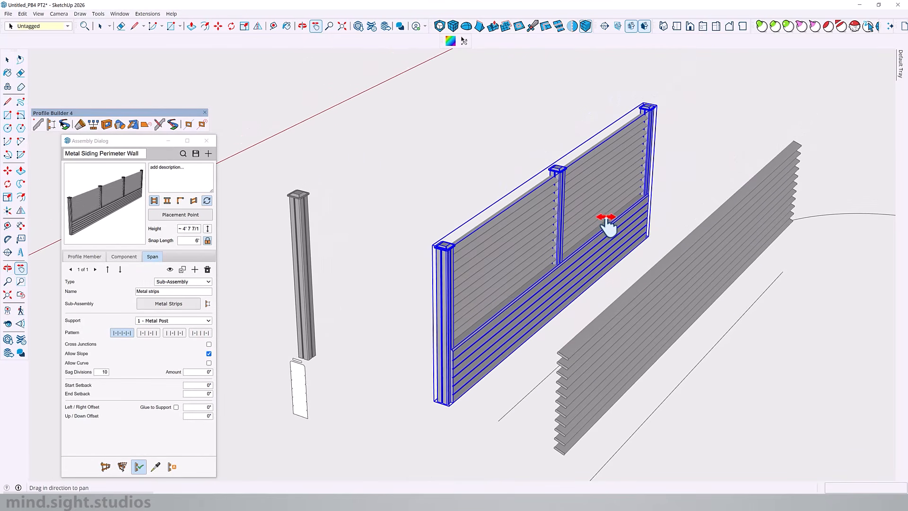
Examine how the metal strips meet the end and intermediate posts of the wall
middle_click_drag(525, 227, 330, 197)
scroll(334, 183, "up", 8)
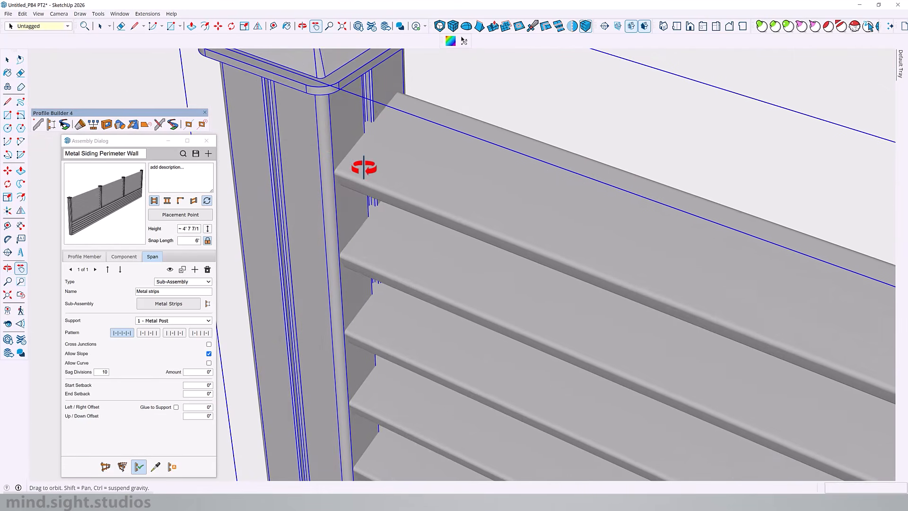
middle_click_drag(345, 152, 304, 143)
scroll(304, 143, "down", 7)
middle_click_drag(682, 280, 831, 157)
scroll(831, 157, "down", 4)
scroll(757, 133, "up", 9)
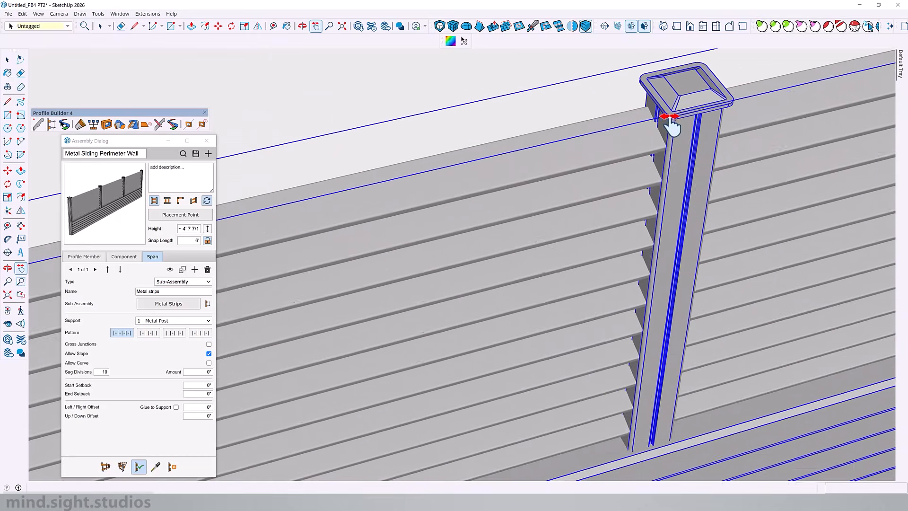
scroll(519, 234, "down", 6)
scroll(720, 200, "down", 7)
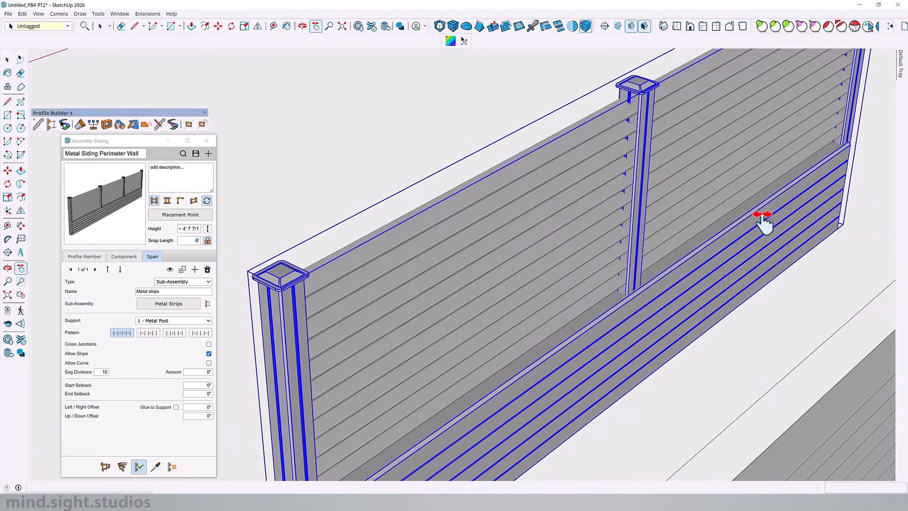
scroll(767, 219, "down", 2)
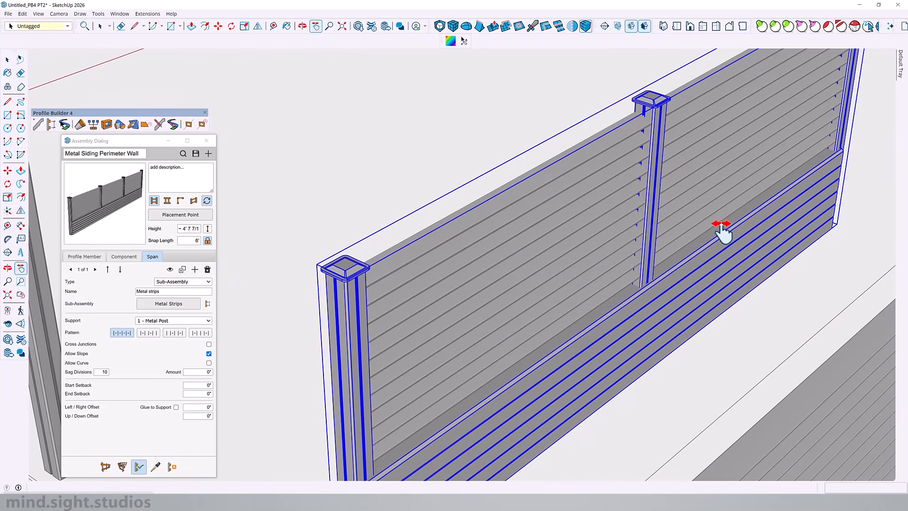
scroll(760, 168, "down", 3)
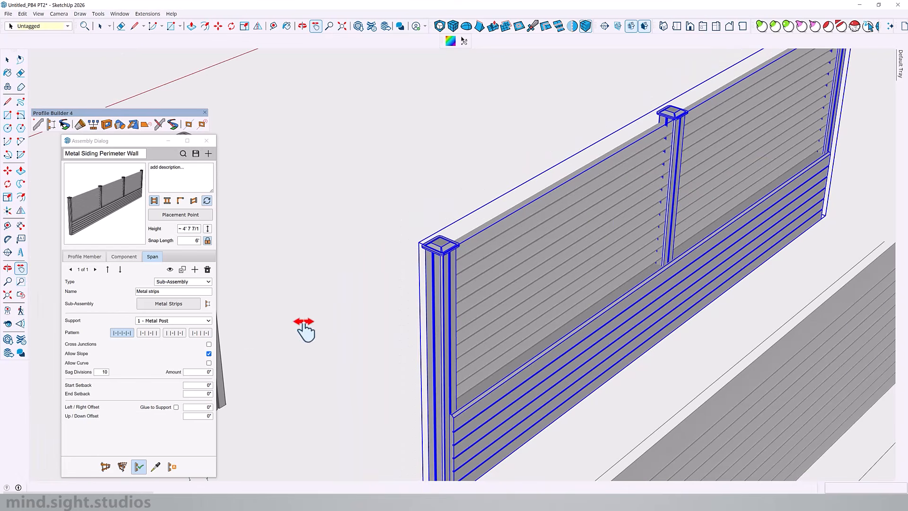
Set the Metal strips span's start setback and end setback to 2"
left_click(203, 385)
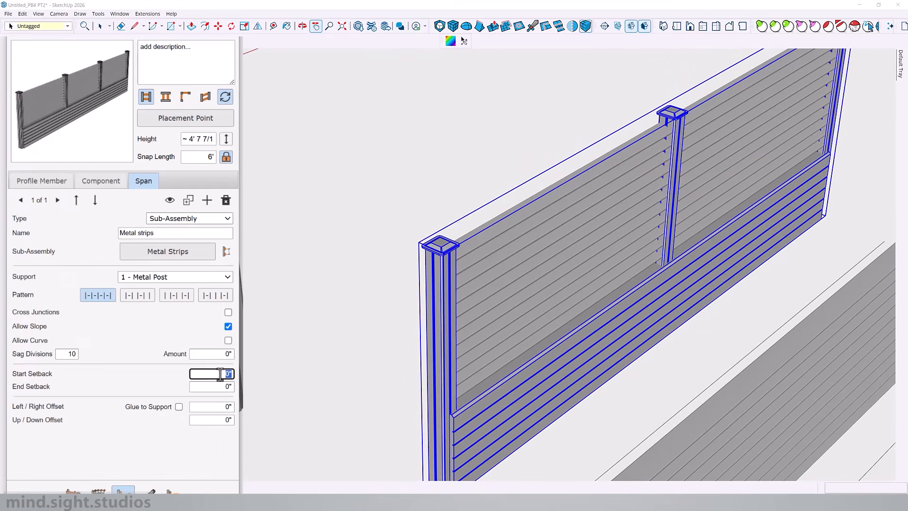
left_click(221, 386)
type("2")
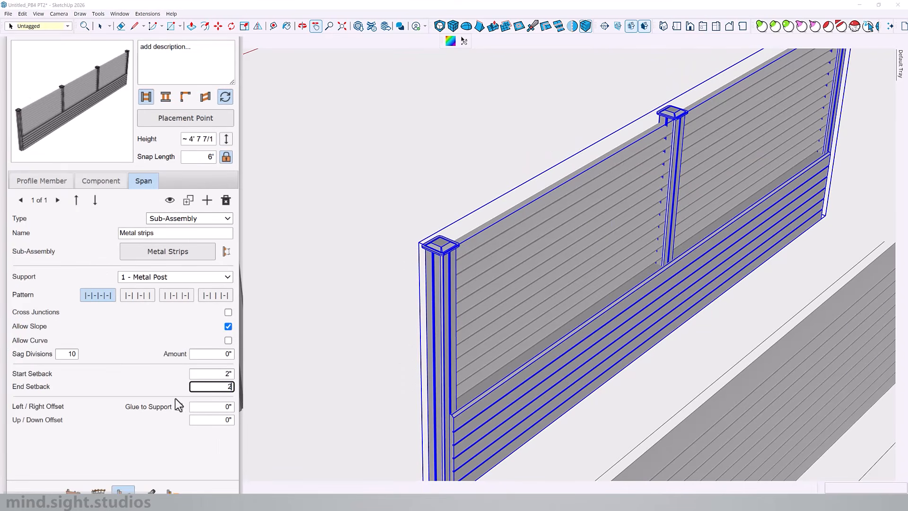
Check the strip ends against the posts and how the metal base meets the end post
middle_click_drag(589, 289, 613, 290, "shift")
scroll(614, 290, "down", 3)
scroll(700, 175, "up", 10)
middle_click_drag(623, 180, 449, 172)
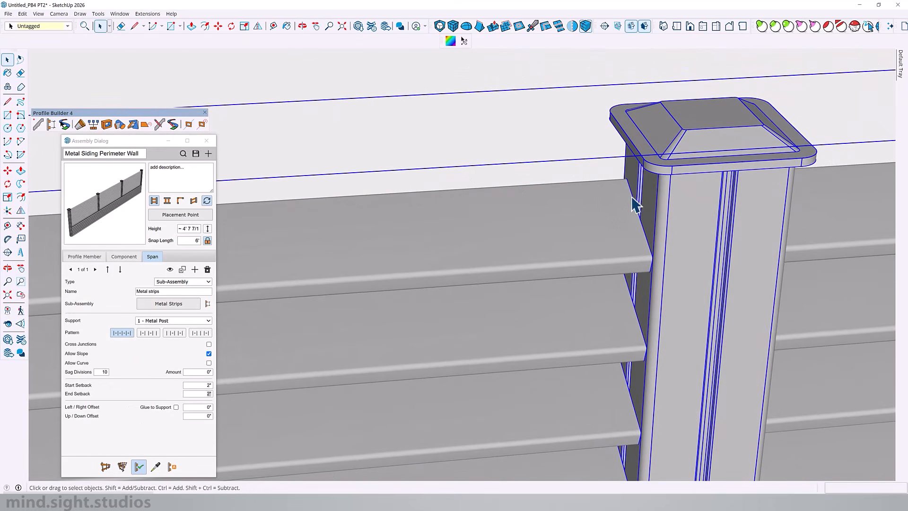
scroll(361, 224, "down", 3)
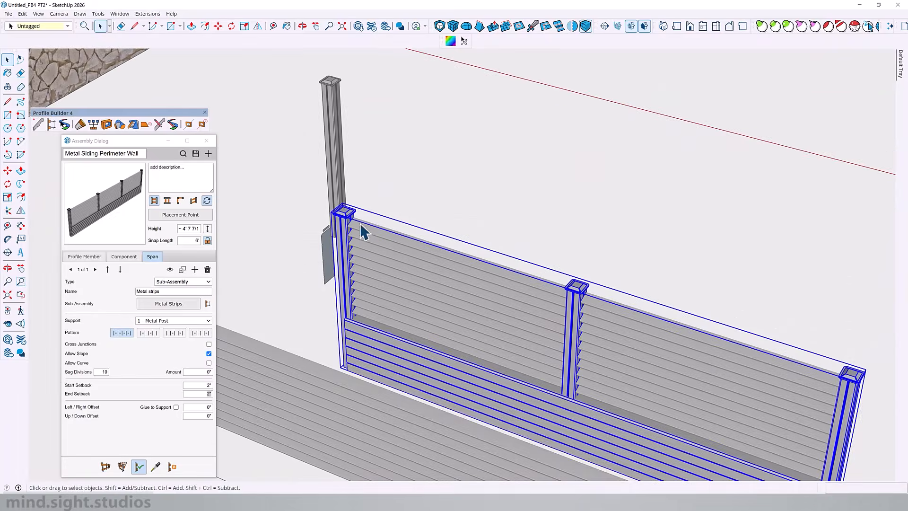
scroll(357, 218, "up", 9)
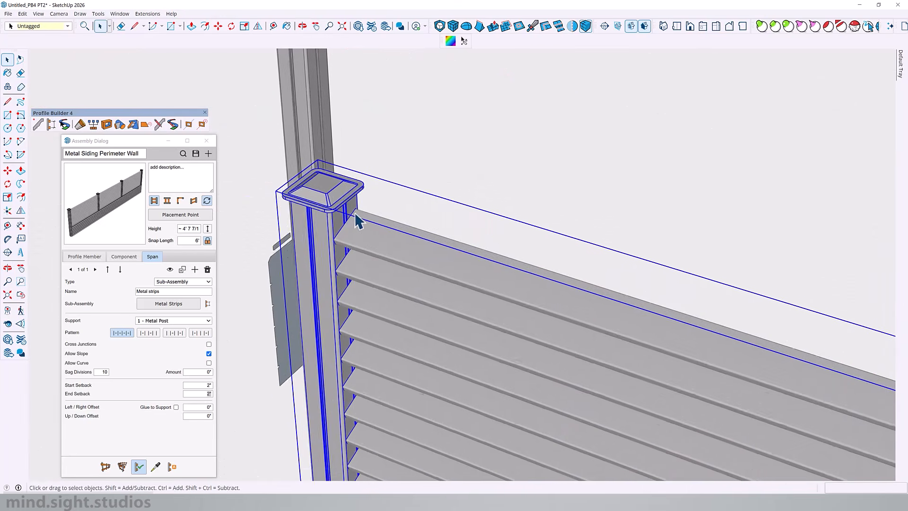
scroll(334, 222, "down", 5)
scroll(334, 223, "down", 5)
middle_click_drag(459, 285, 639, 277)
scroll(785, 172, "up", 6)
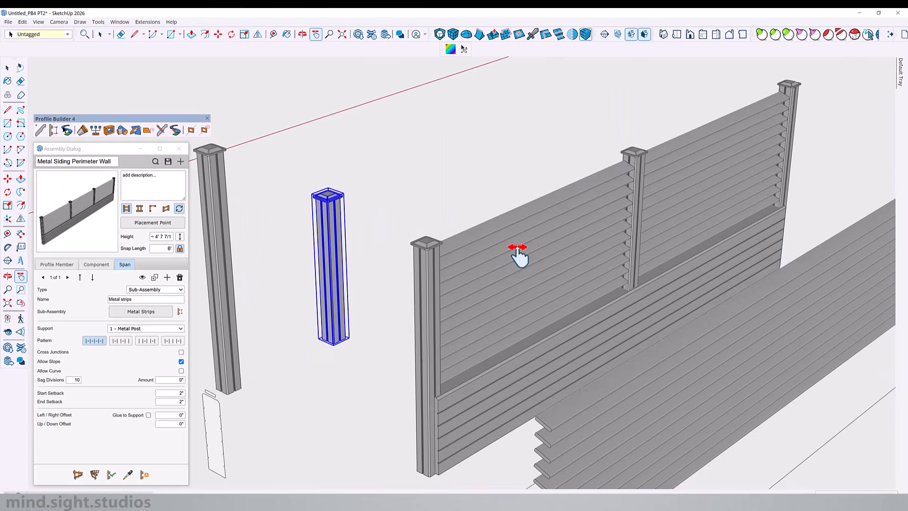
middle_click_drag(517, 247, 508, 228, "shift")
scroll(470, 373, "up", 5)
middle_click_drag(468, 376, 313, 446)
scroll(380, 396, "up", 3)
middle_click_drag(380, 396, 461, 339, "shift")
scroll(375, 345, "up", 3)
scroll(402, 320, "down", 3)
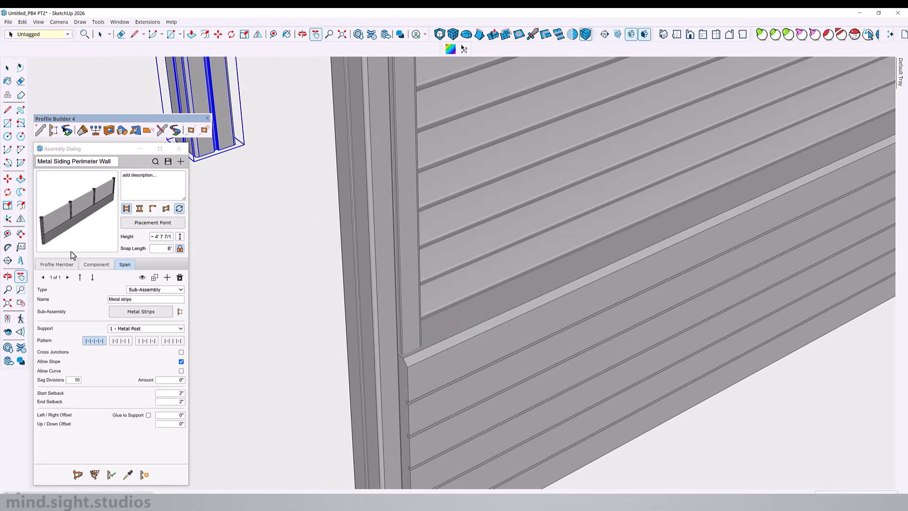
Set the 00_Metal Base member's start and end setbacks to 2" and apply them to the wall
left_click(57, 264)
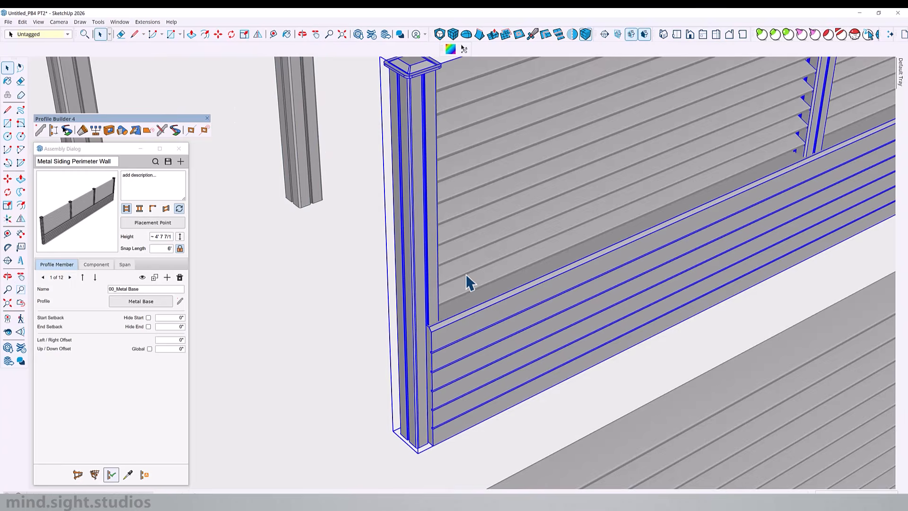
scroll(469, 280, "down", 5)
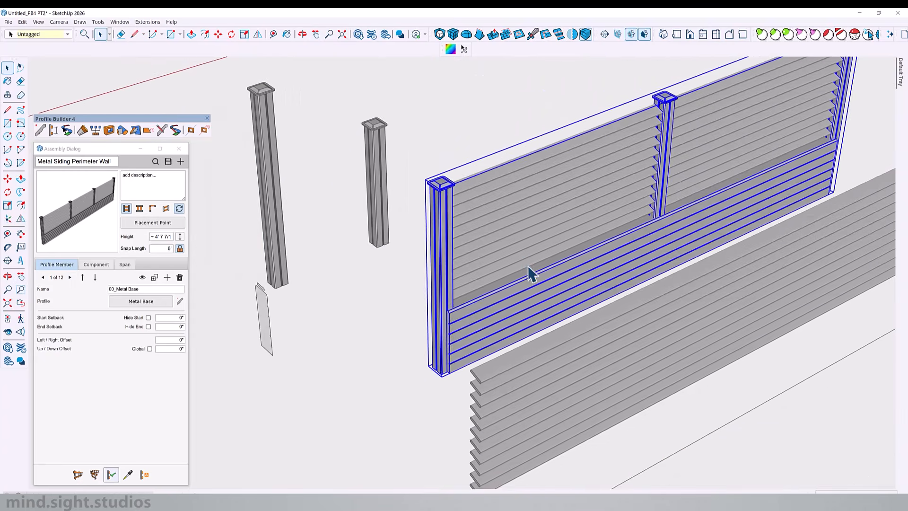
left_click(112, 477)
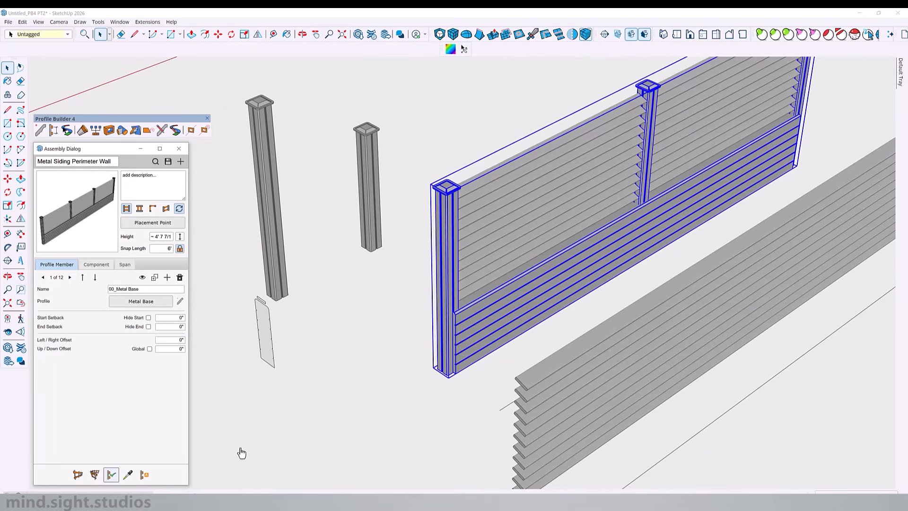
scroll(507, 288, "up", 5)
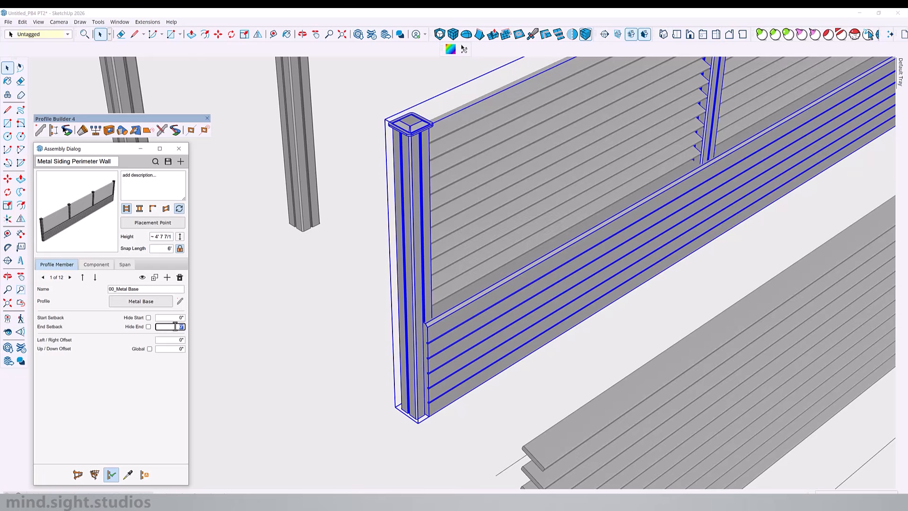
type("2")
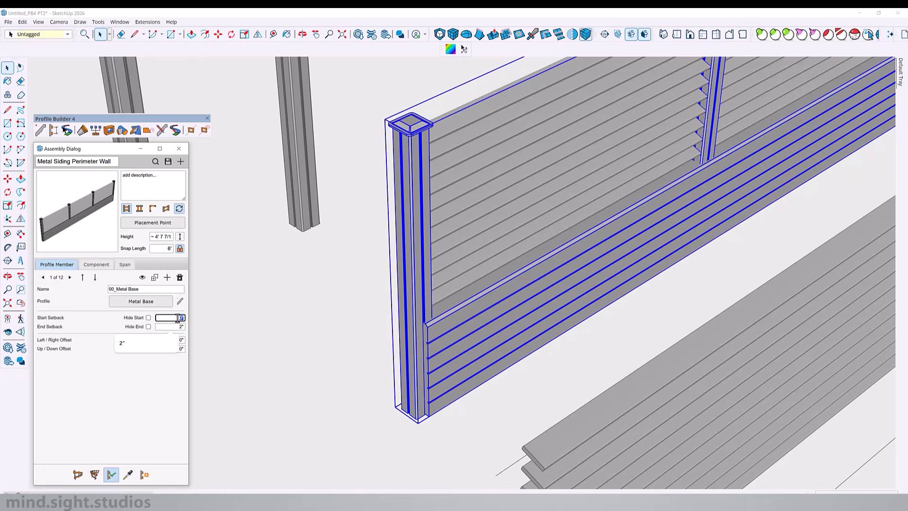
key("Return")
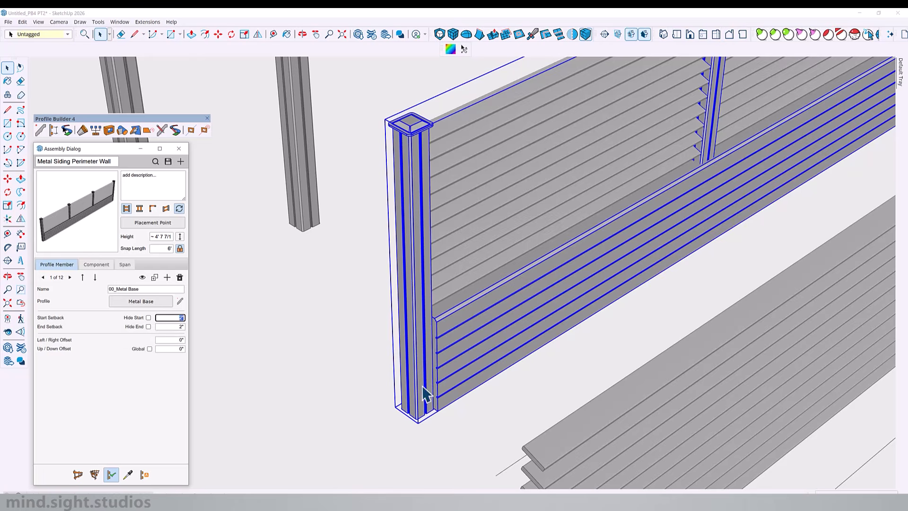
scroll(432, 326, "up", 4)
middle_click_drag(436, 325, 487, 219)
scroll(553, 196, "down", 3)
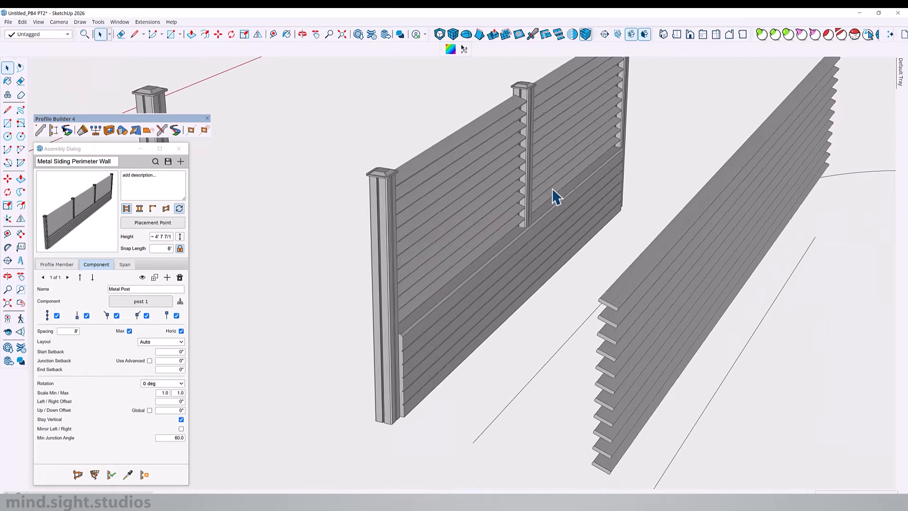
Replace the stone and wood perimeter wall around the house with the Metal Siding Perimeter Wall assembly
middle_click_drag(553, 197, 572, 182, "shift")
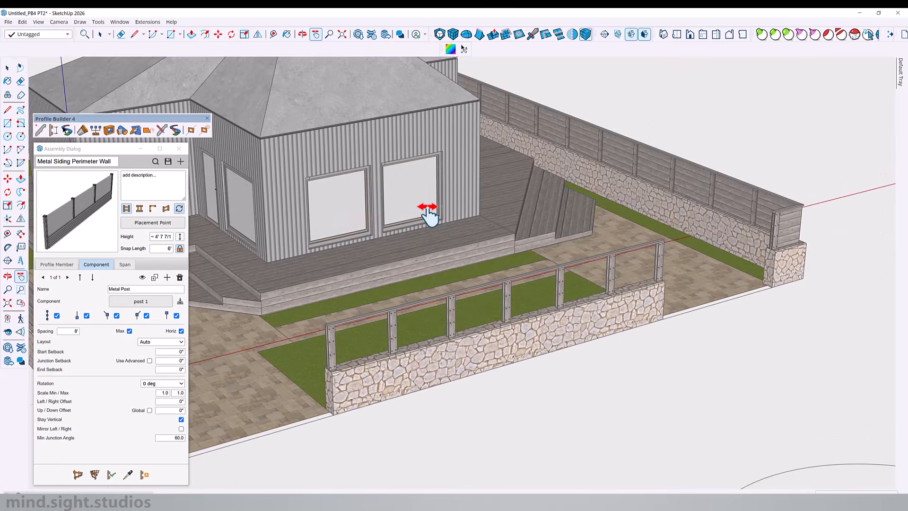
middle_click_drag(428, 213, 523, 173, "shift")
left_click(535, 179)
left_click(111, 475)
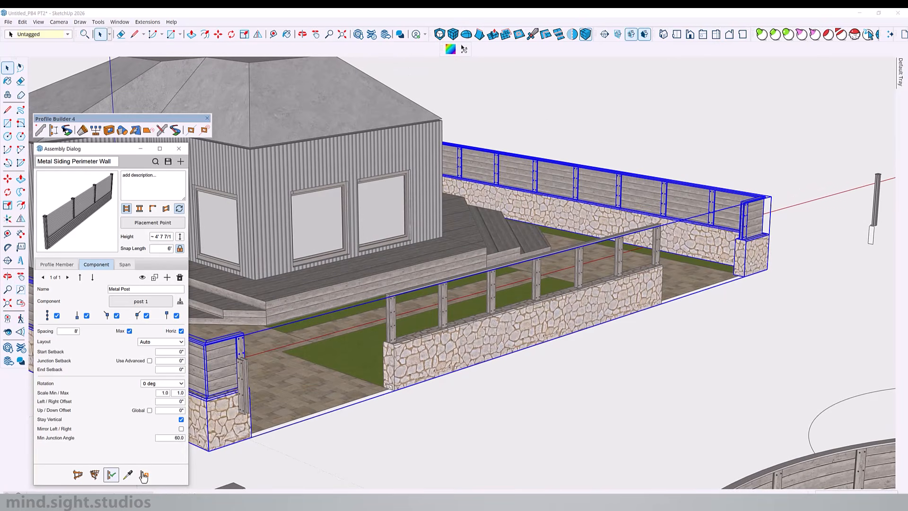
left_click(144, 475)
left_click(472, 303)
middle_click_drag(560, 293, 464, 211)
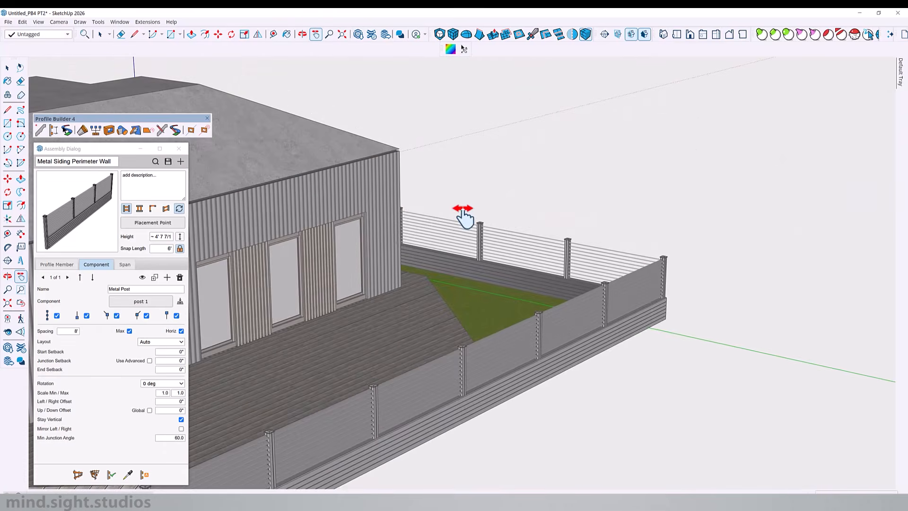